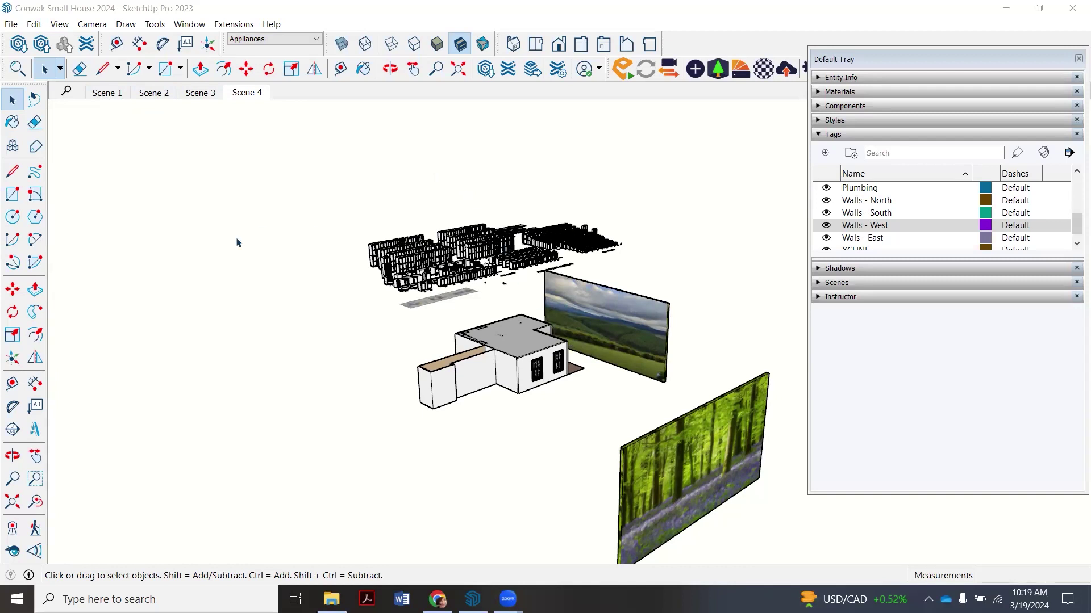
Step: Review the saved views Scene 1, Scene 2, Scene 3 and Scene 4 in turn
click(103, 97)
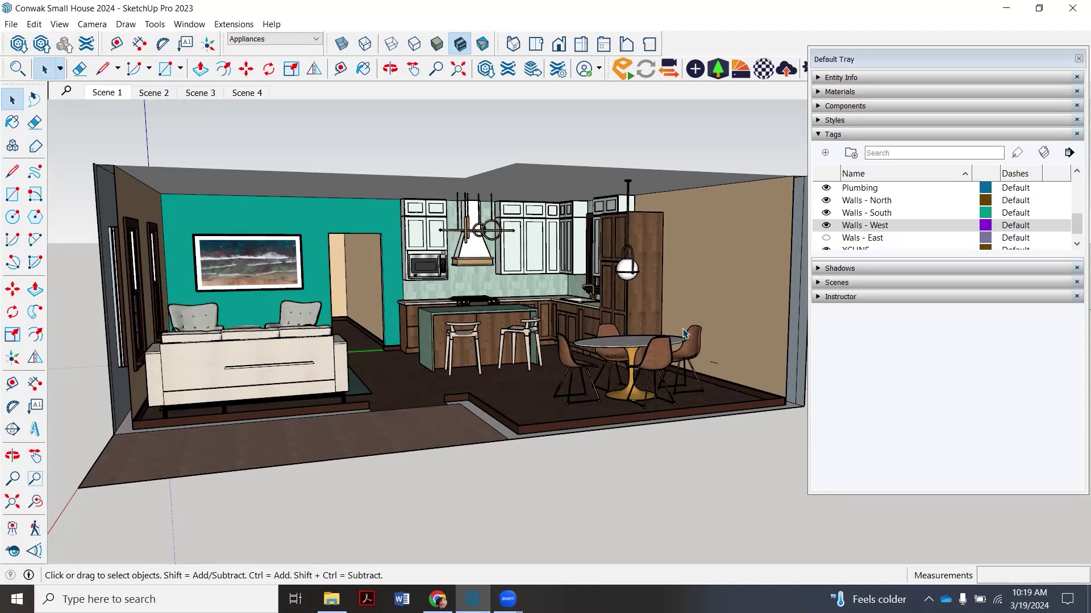
click(154, 93)
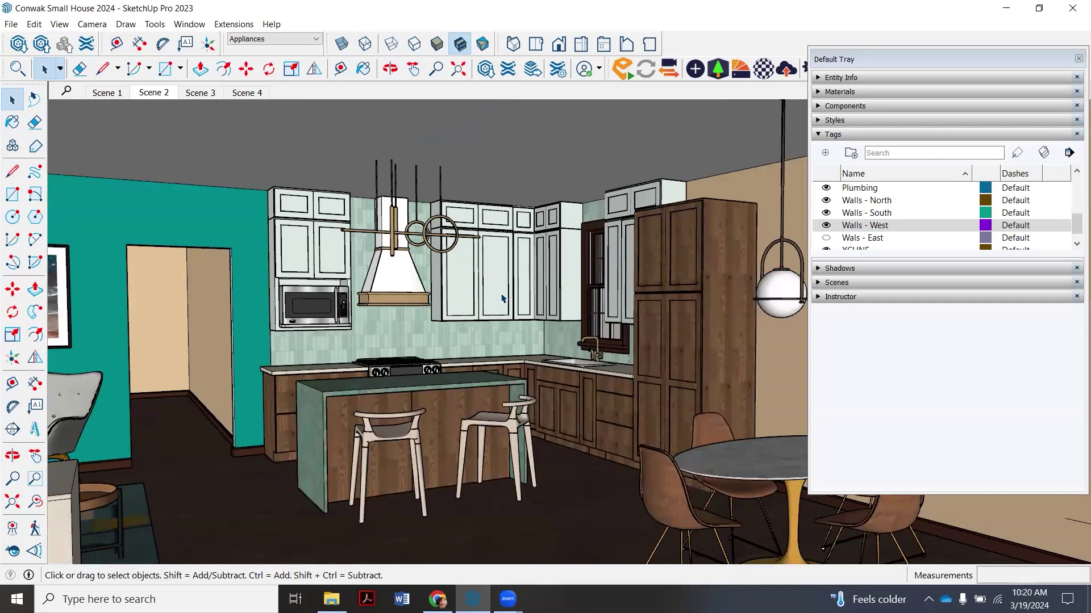
click(200, 92)
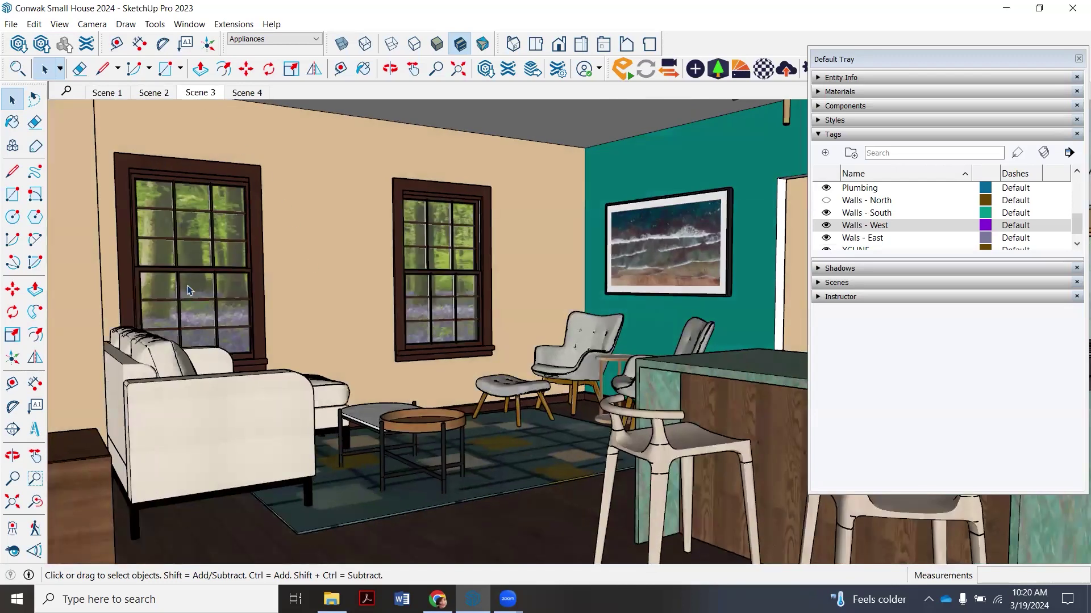
click(247, 94)
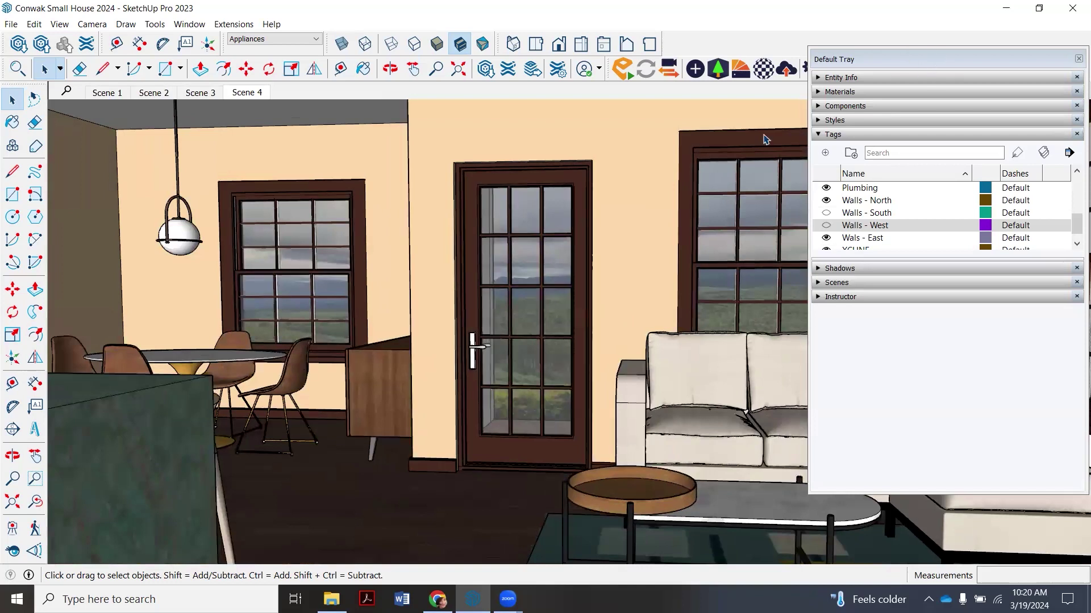
click(911, 61)
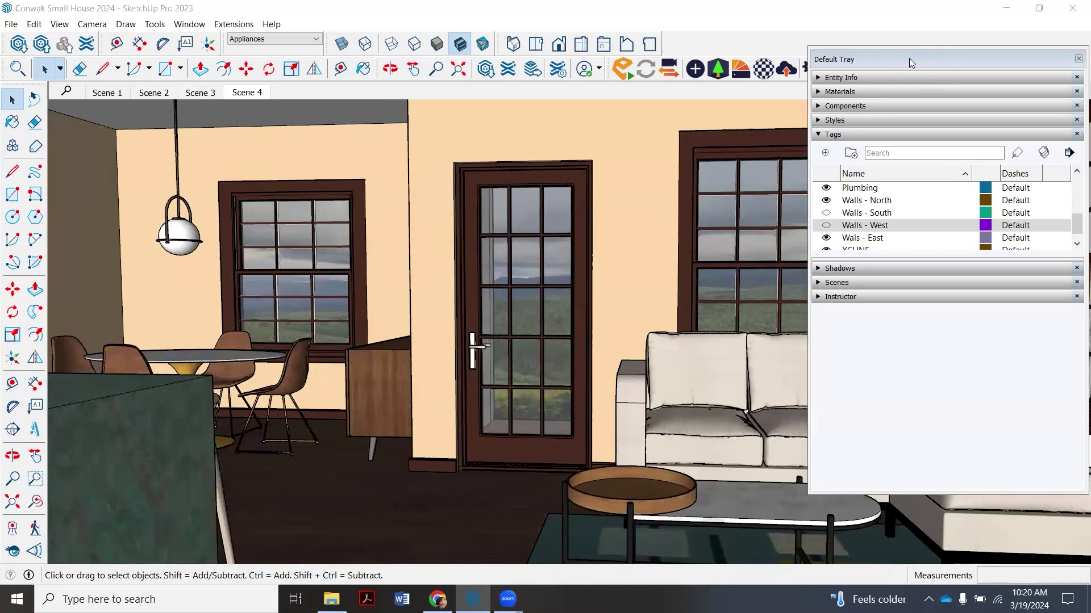
drag(909, 57, 487, 117)
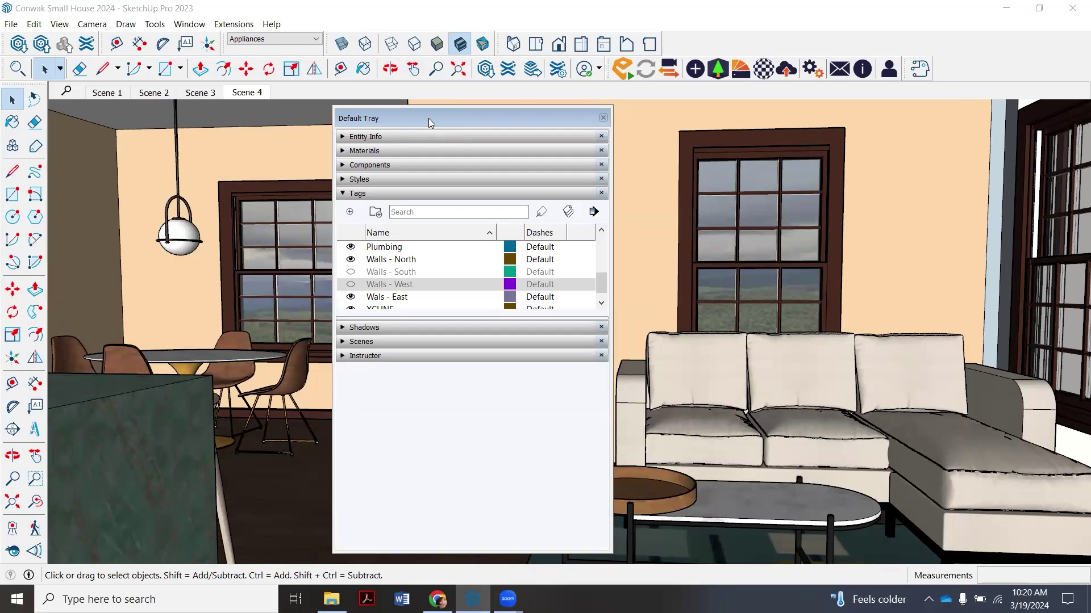
drag(428, 118, 900, 23)
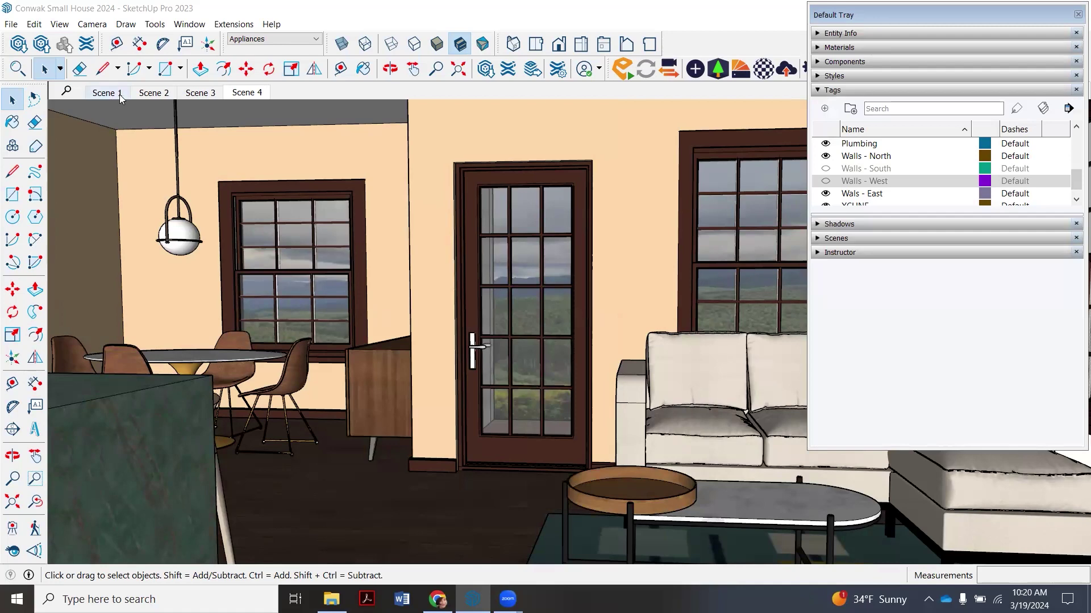
Step: Recall Scene 2 and examine the kitchen from a closer, higher viewpoint
click(153, 96)
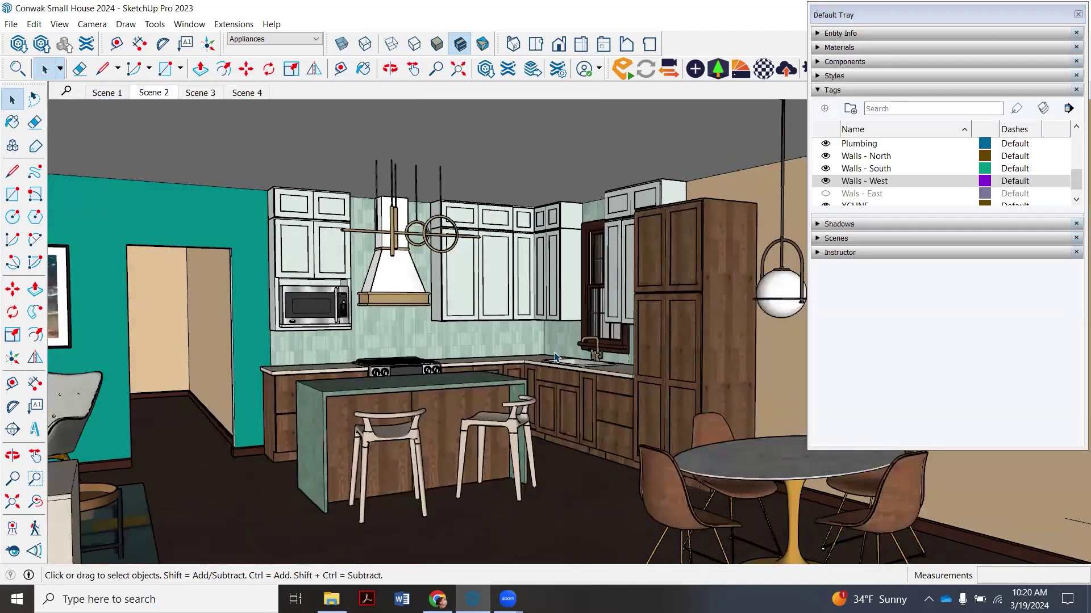
scroll(480, 397, up, 2)
middle_drag(480, 156, 472, 341)
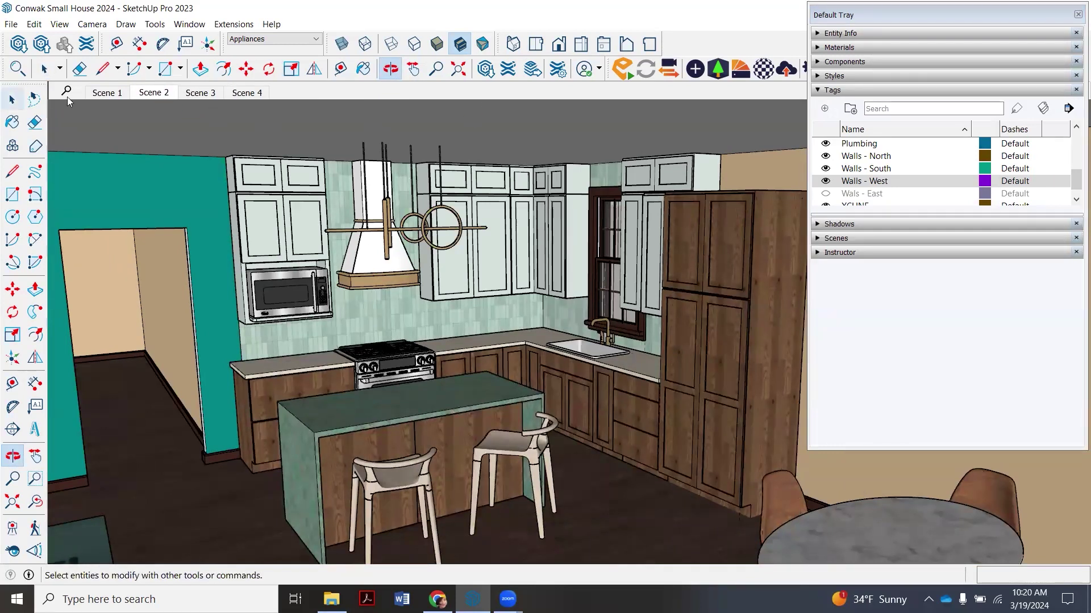
Step: Open the scene manager and check which properties Scene 1 saves
click(819, 242)
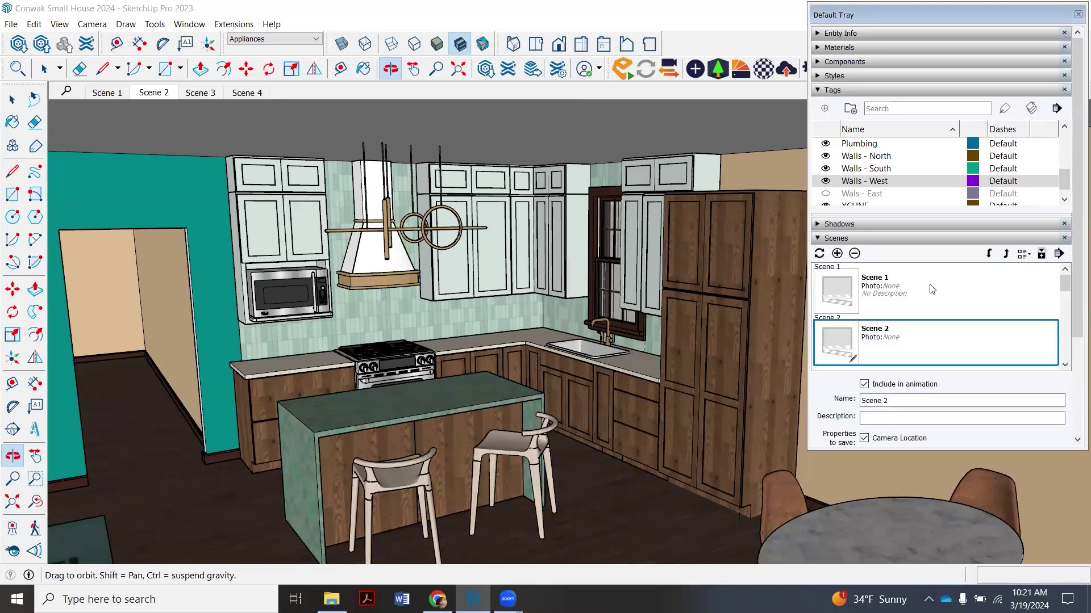
click(891, 283)
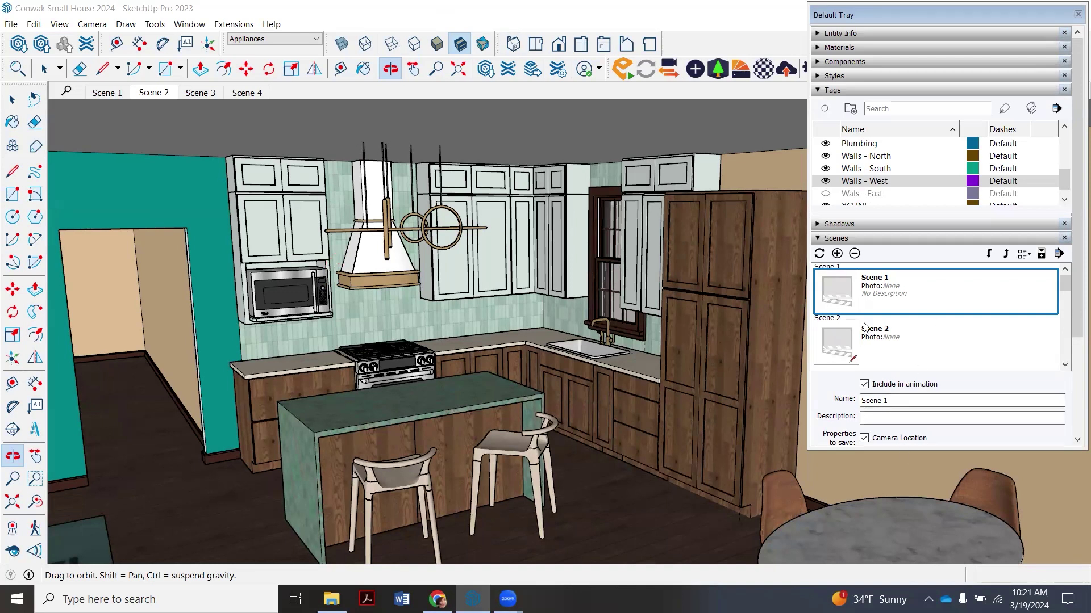
scroll(849, 401, down, 3)
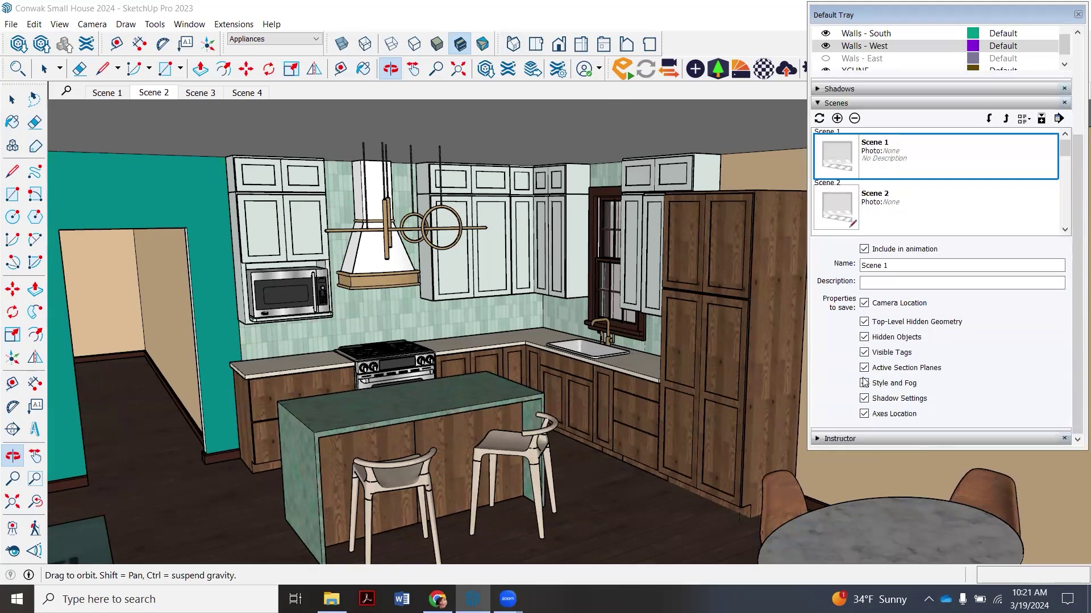
scroll(848, 364, up, 2)
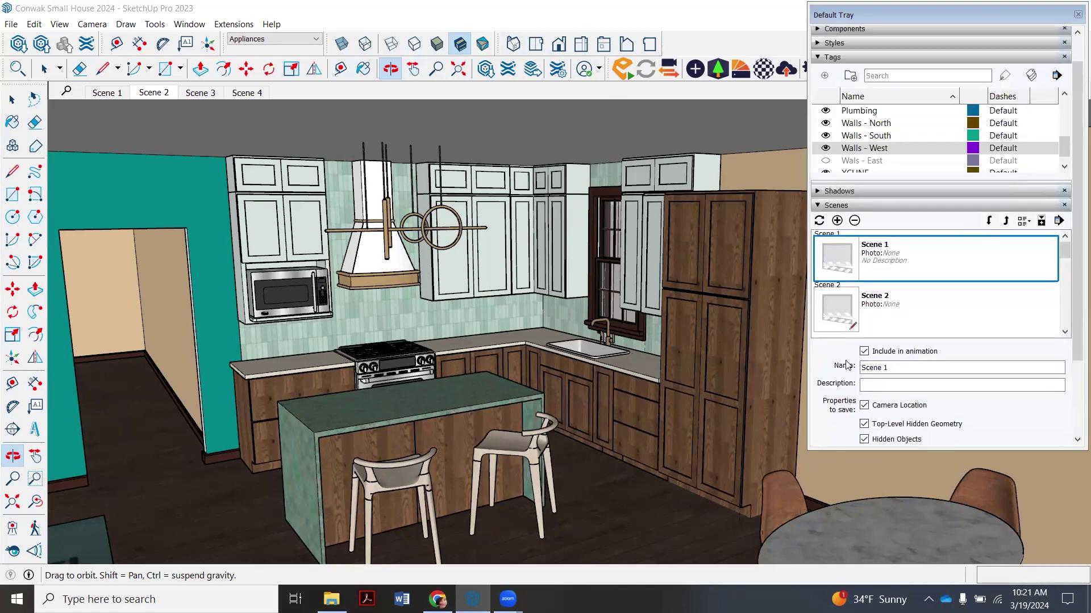
scroll(848, 364, up, 1)
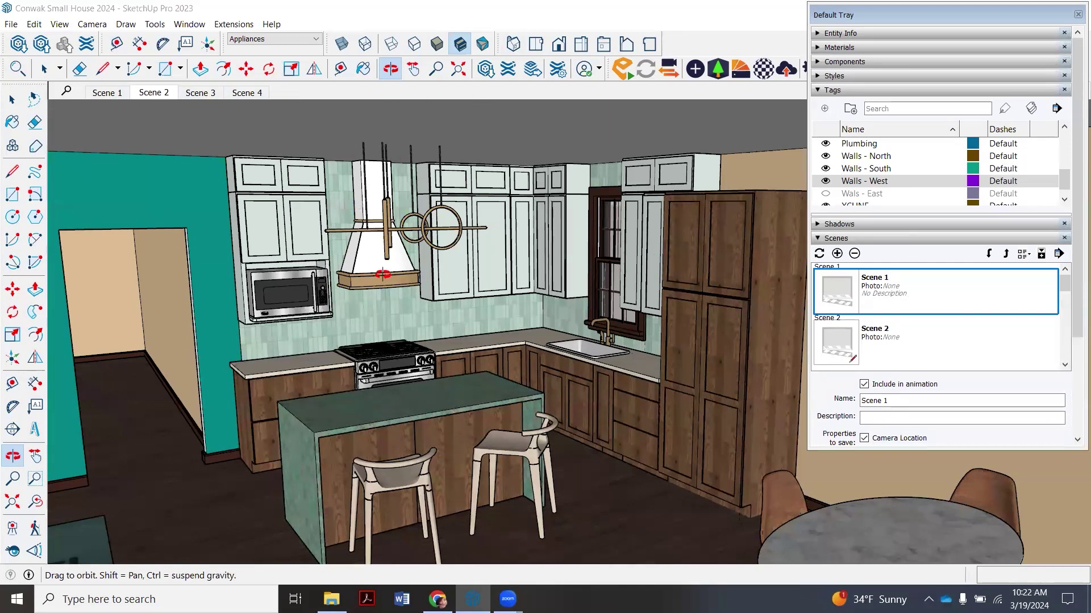
Step: Delete the group of cabinet components floating behind the house and the small stray objects next to it
drag(382, 274, 559, 399)
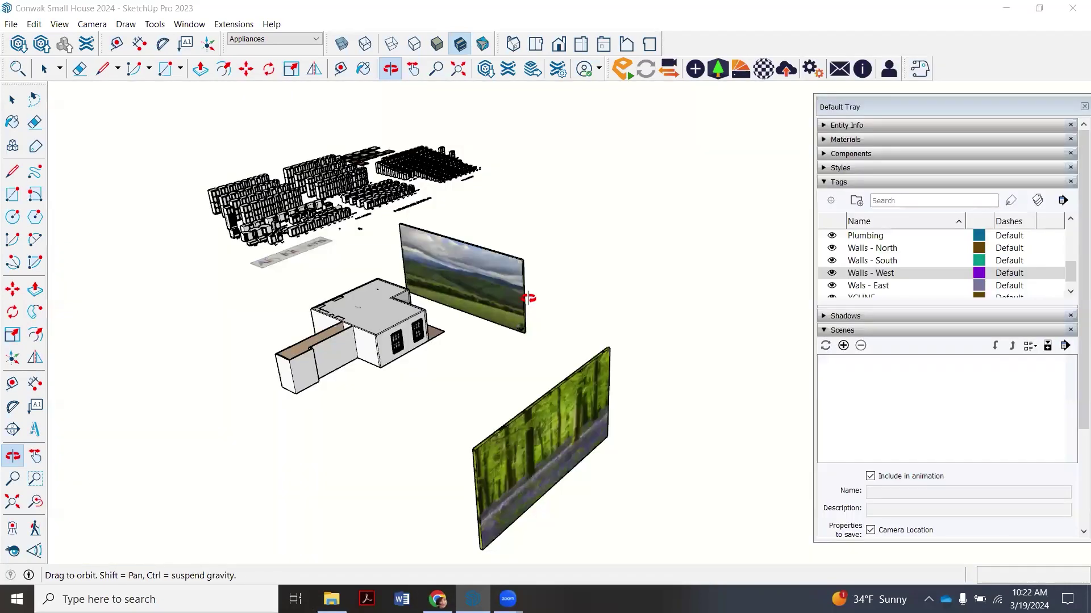
scroll(435, 335, up, 3)
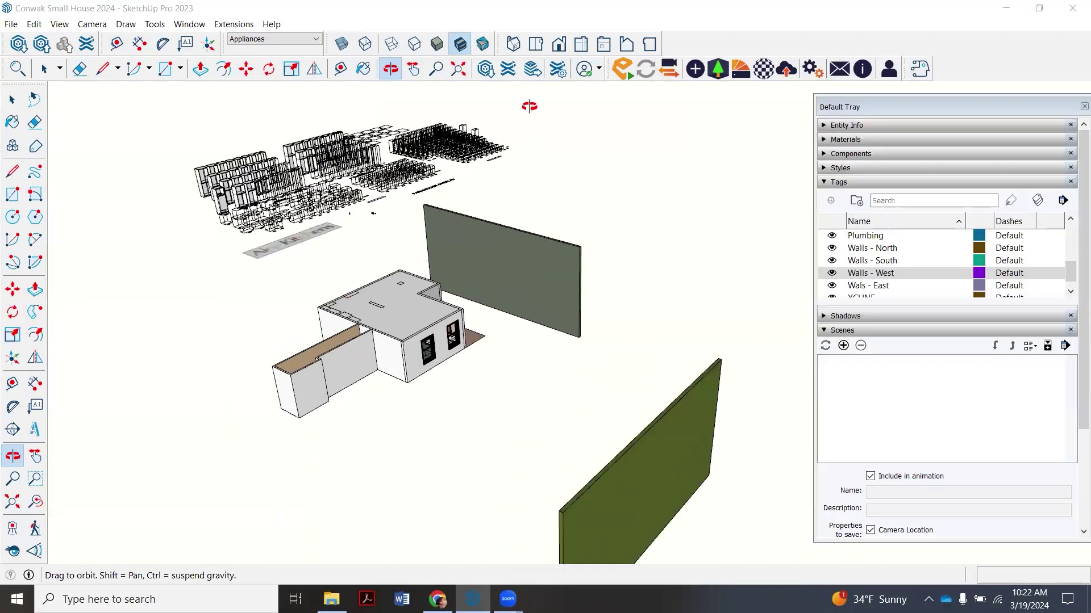
drag(312, 326, 509, 292)
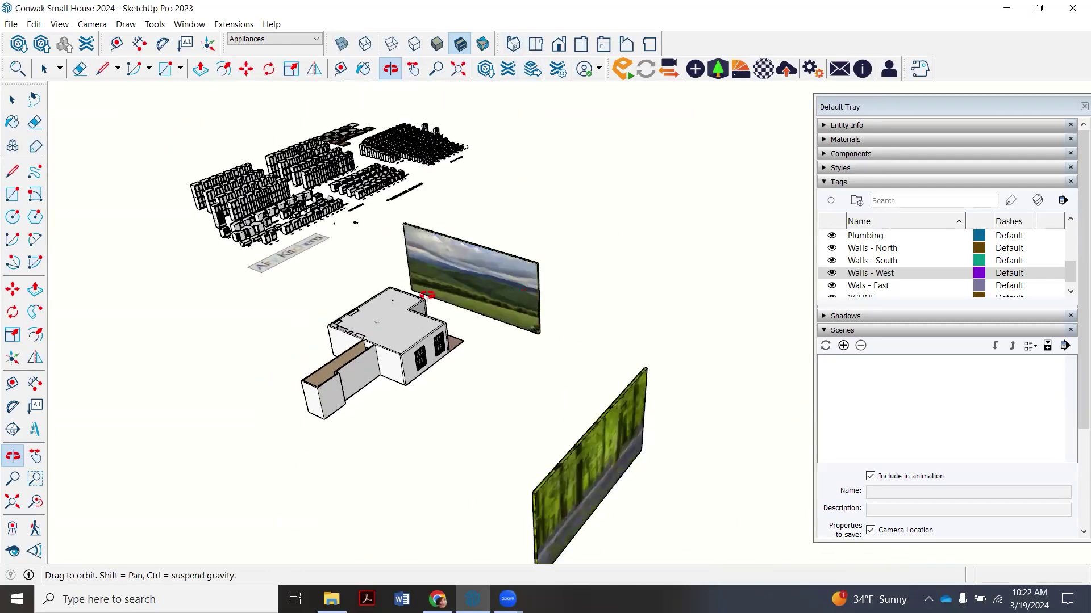
drag(462, 324, 438, 298)
click(12, 100)
click(12, 100)
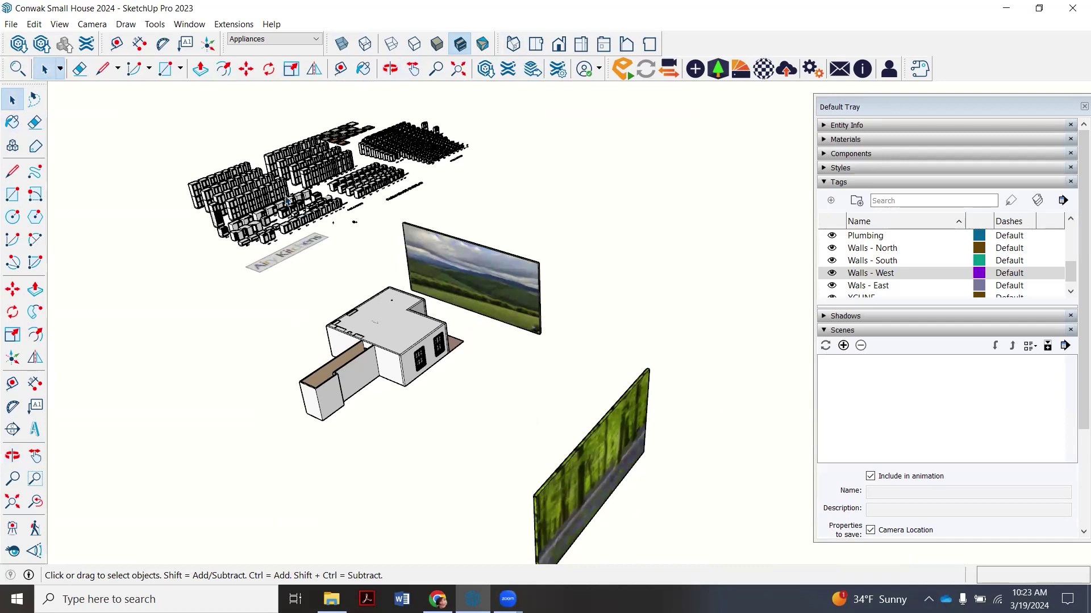
click(267, 192)
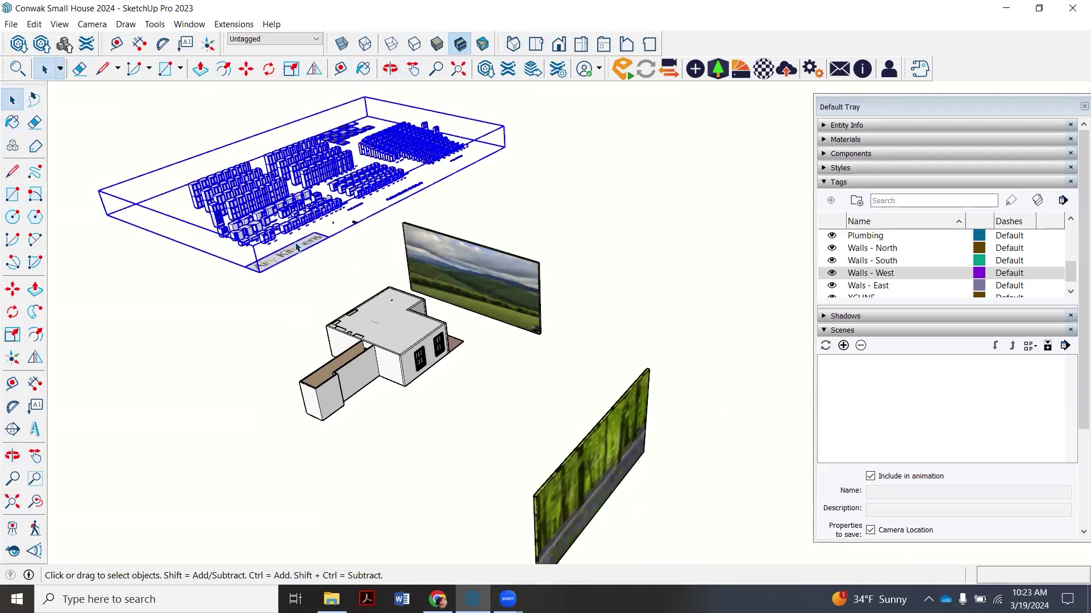
key(Delete)
drag(372, 199, 303, 249)
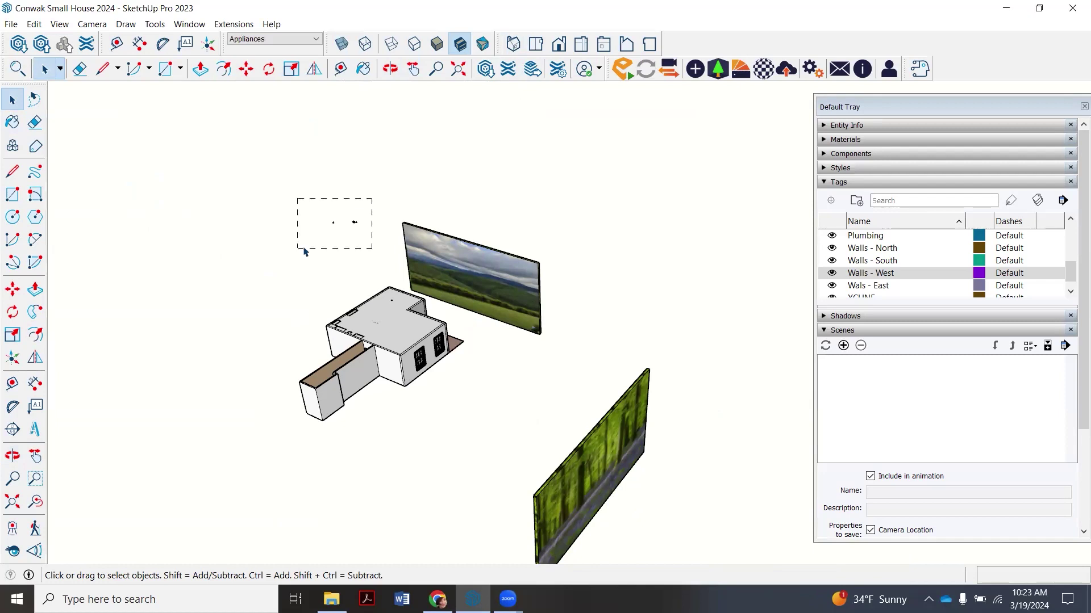
Step: Turn on Sky and Ground in the background settings of the current style
middle_drag(591, 246, 546, 336)
scroll(545, 335, up, 1)
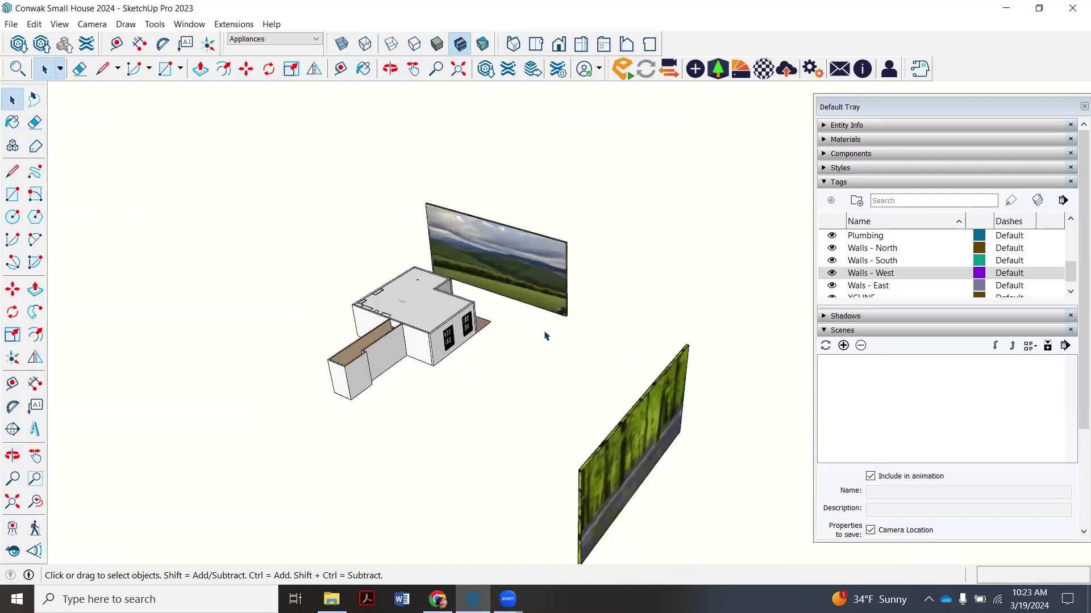
scroll(545, 336, down, 2)
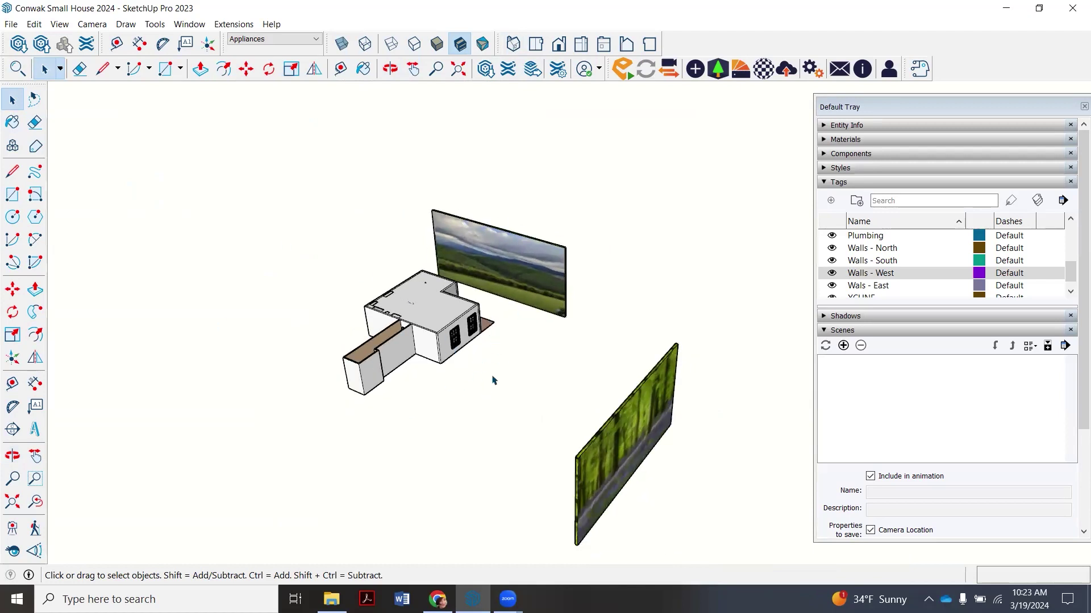
click(824, 169)
click(823, 167)
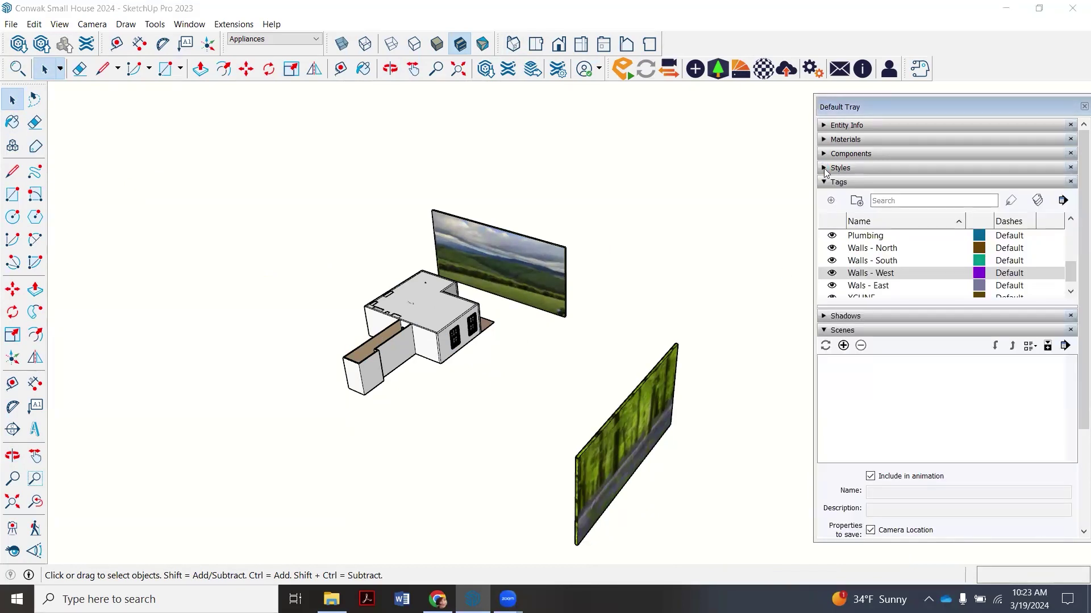
click(825, 169)
click(824, 168)
click(825, 168)
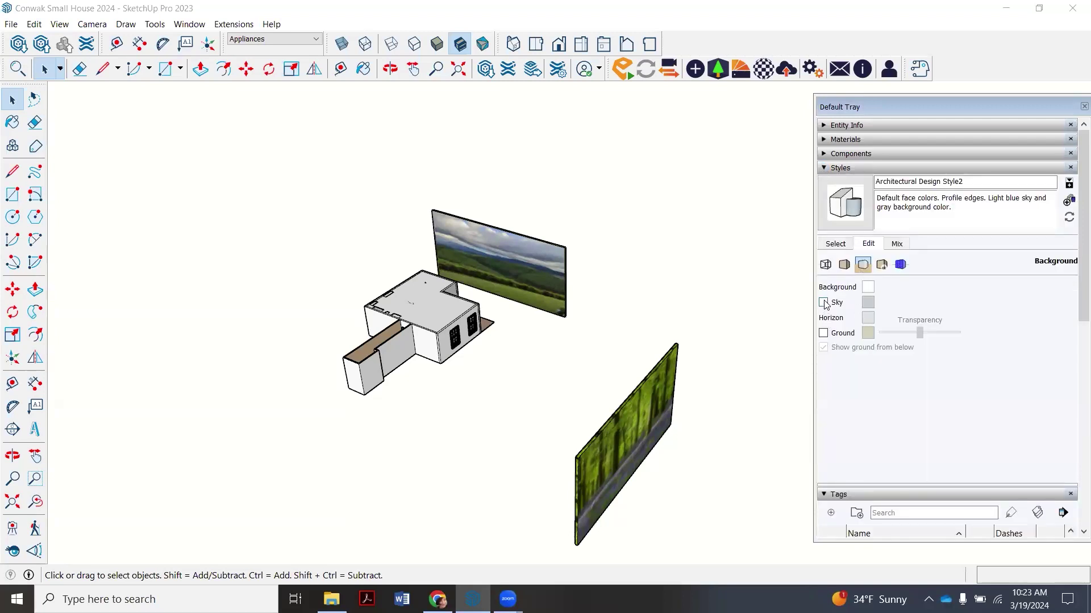
click(823, 334)
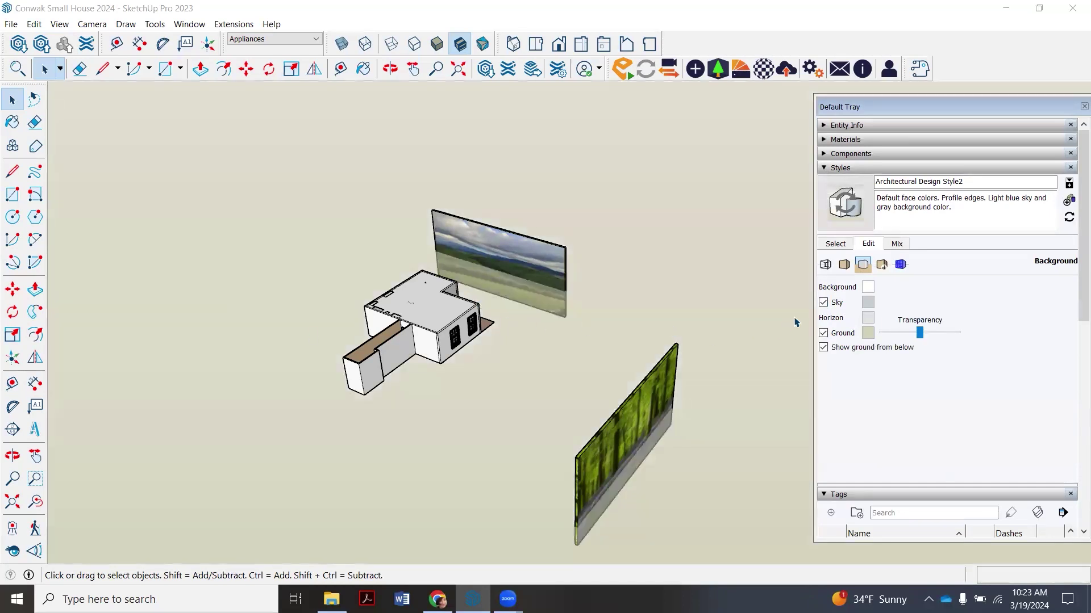
Step: Inspect the house exterior from several angles against the sky and ground background
scroll(587, 366, down, 2)
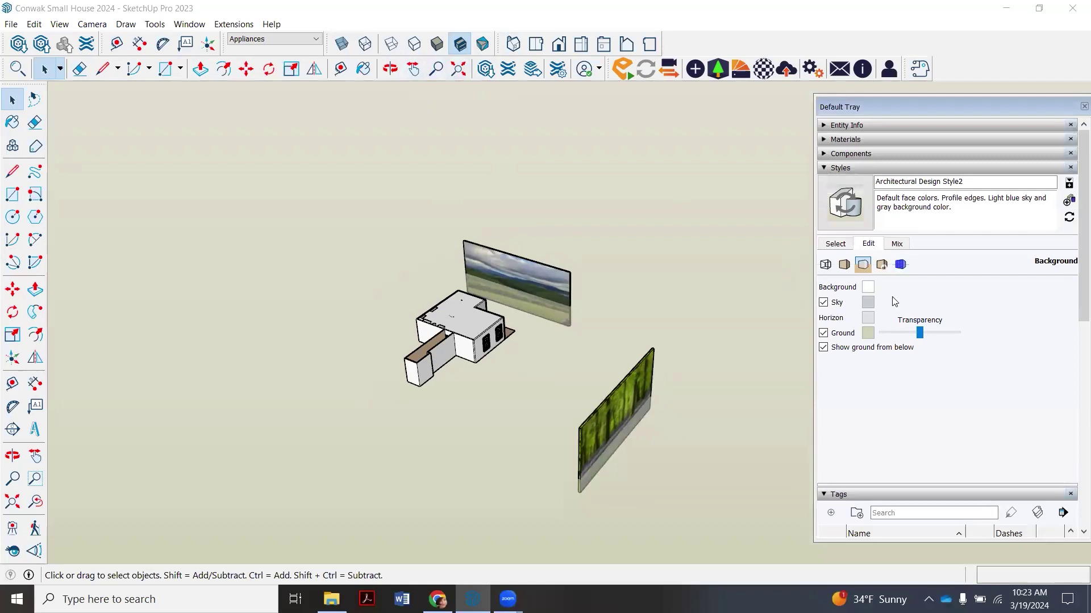
click(390, 69)
drag(410, 255, 416, 310)
scroll(416, 310, up, 5)
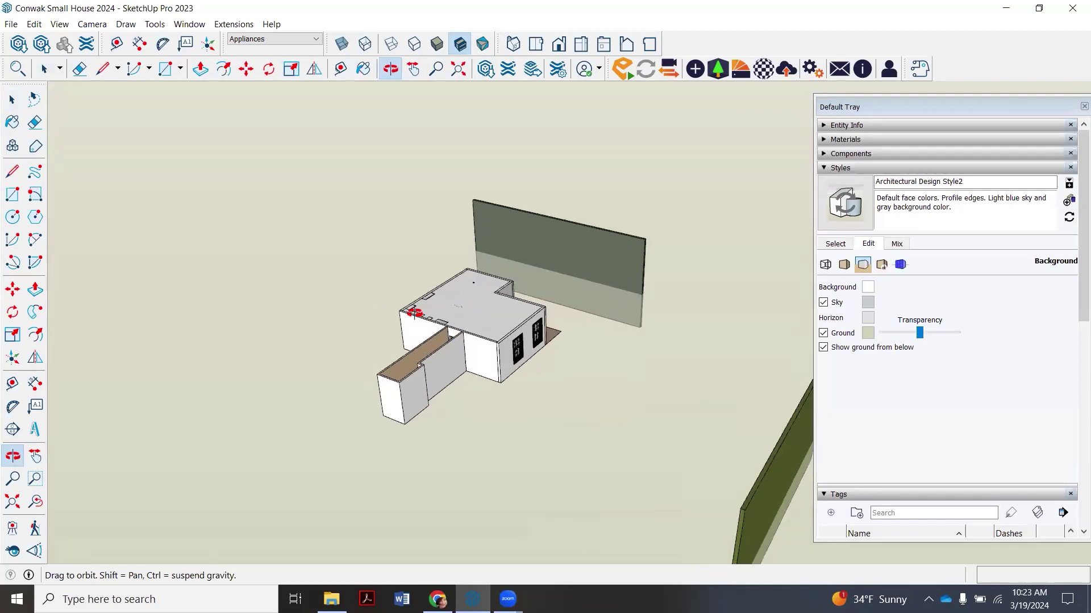
drag(466, 337, 605, 310)
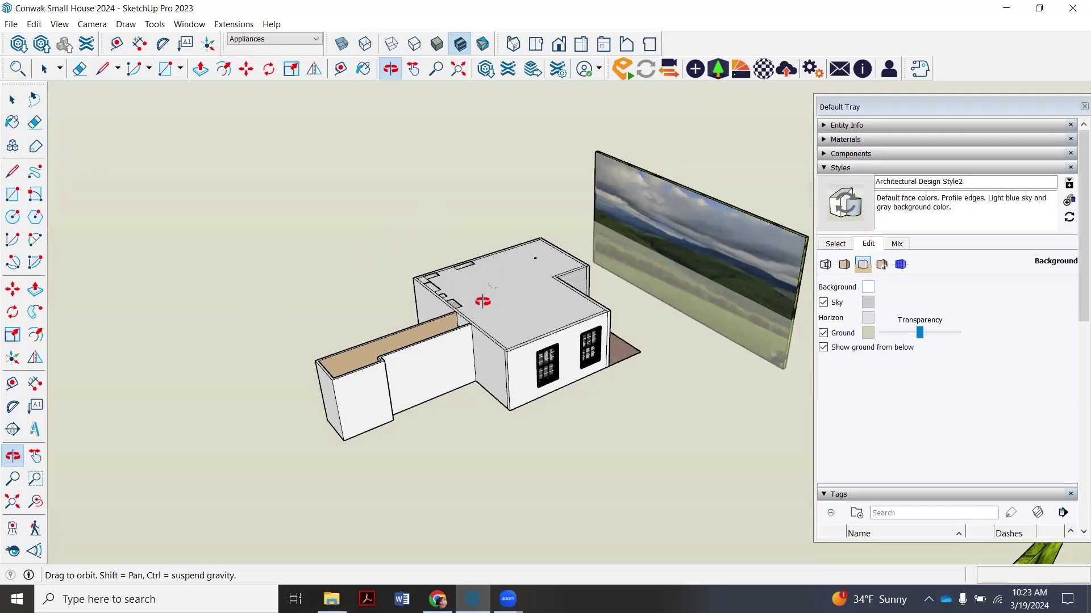
scroll(511, 297, up, 2)
scroll(502, 335, down, 3)
drag(503, 328, 504, 246)
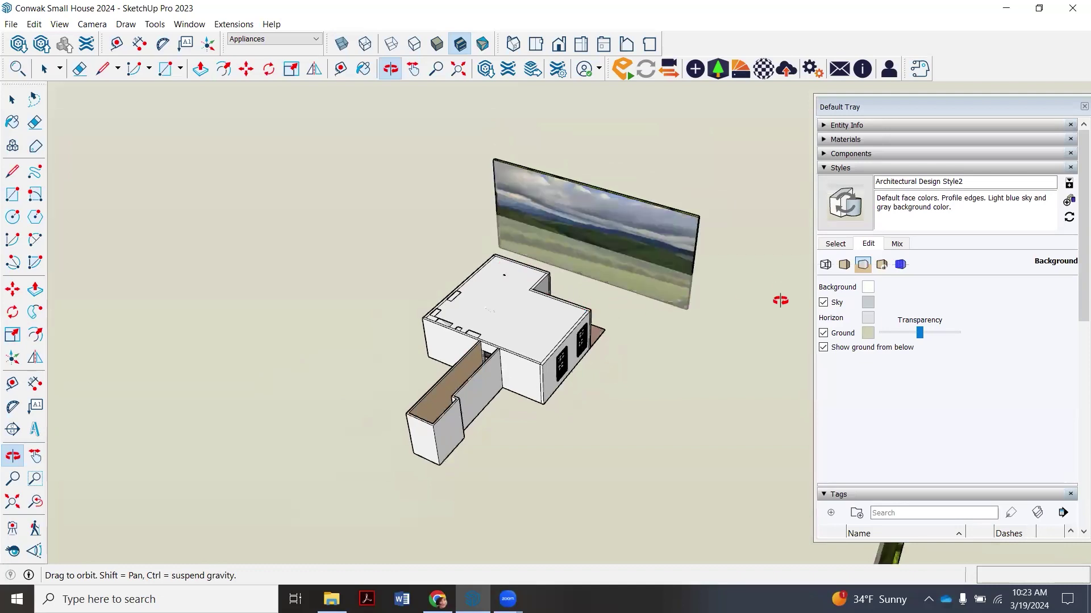
Step: Try hiding the Walls - North tag and show it again
click(825, 168)
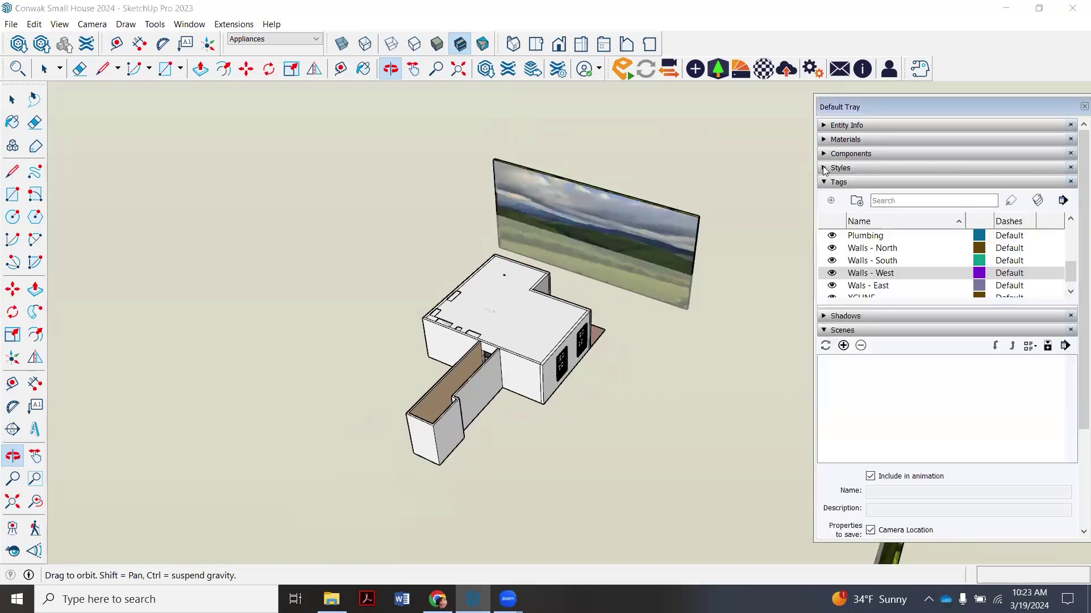
click(831, 250)
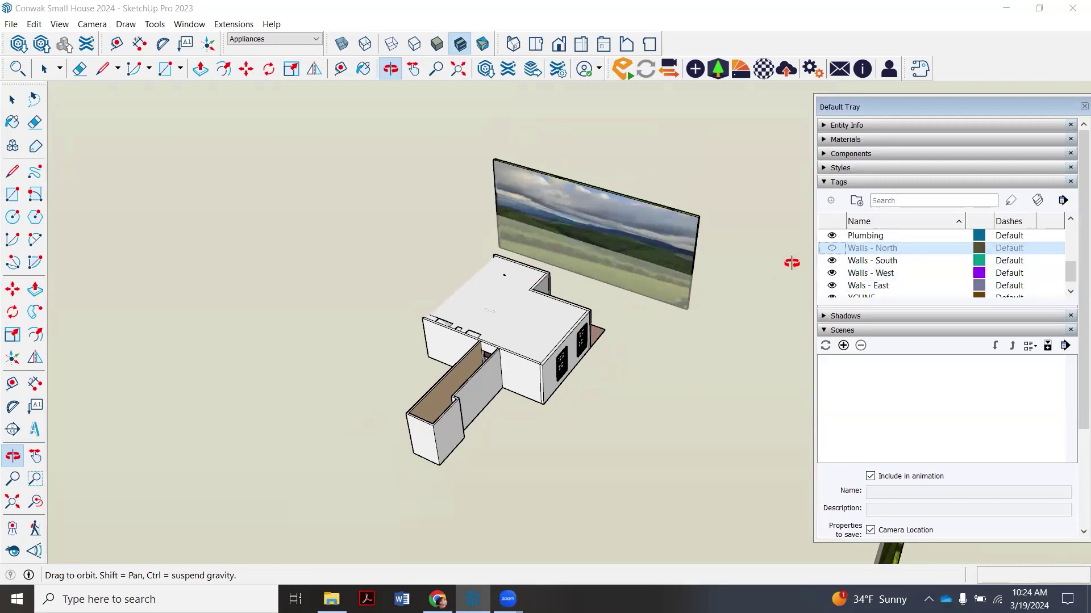
click(832, 249)
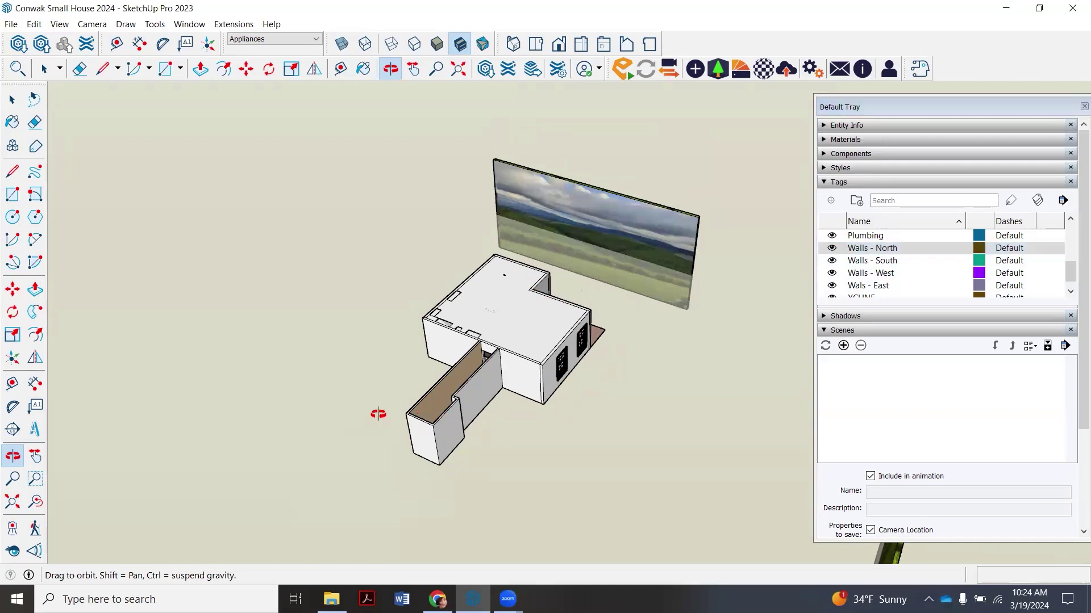
Step: Hide the Wals - East tag to open up the house's east side
drag(378, 414, 488, 227)
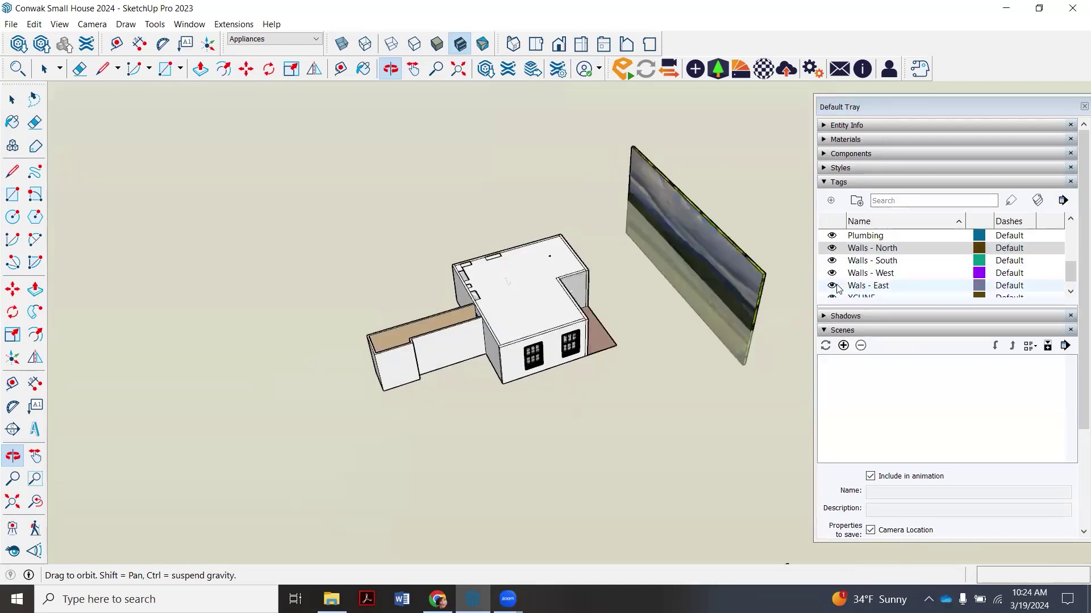
click(831, 286)
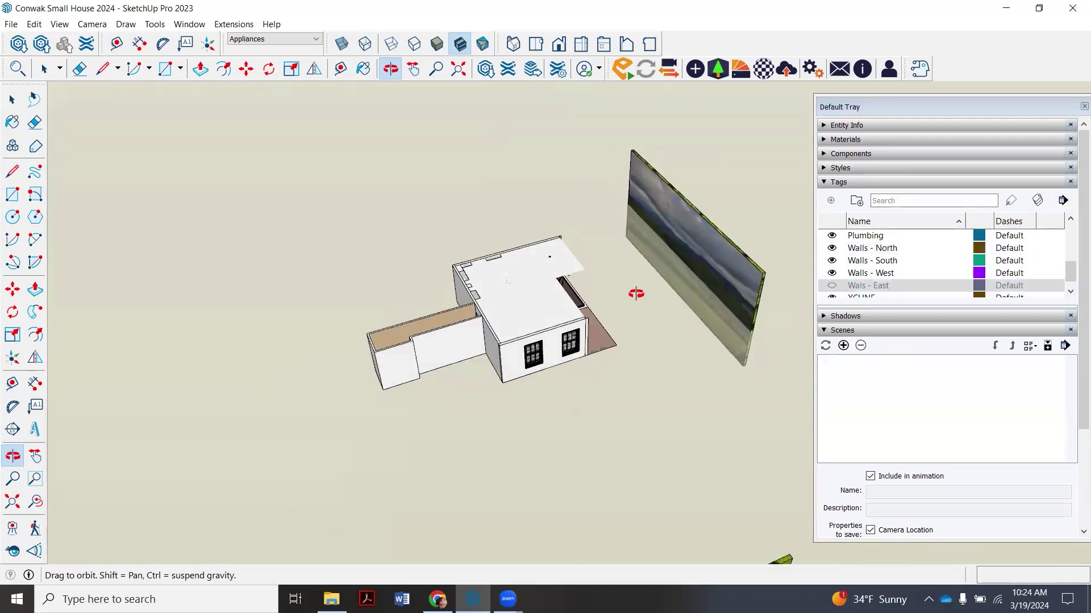
click(43, 70)
click(45, 70)
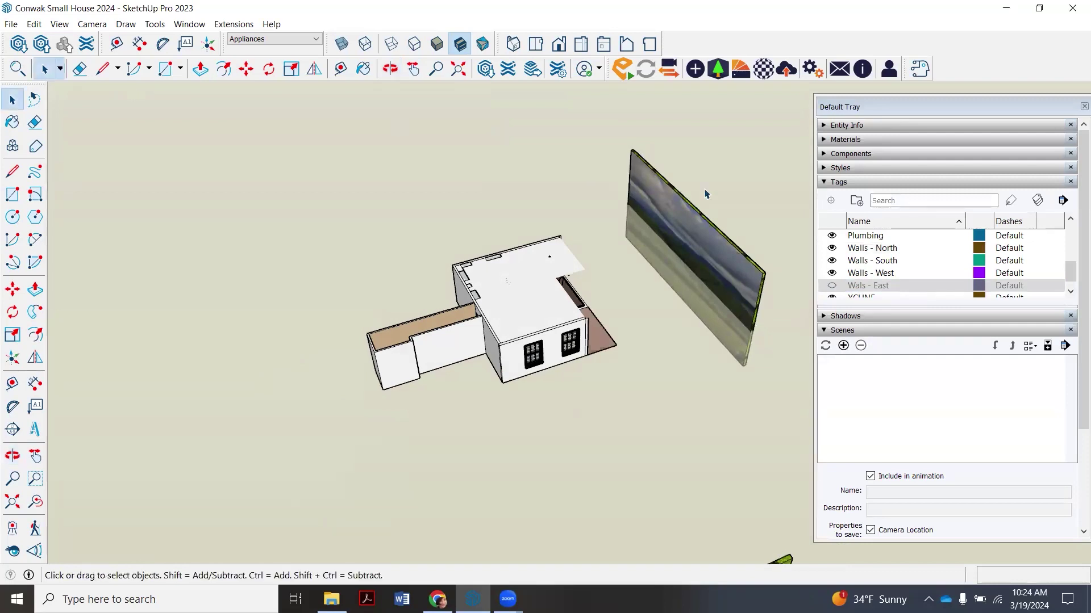
Step: Assign the woods backdrop component beside the house to the Wals - East tag
click(698, 244)
click(824, 125)
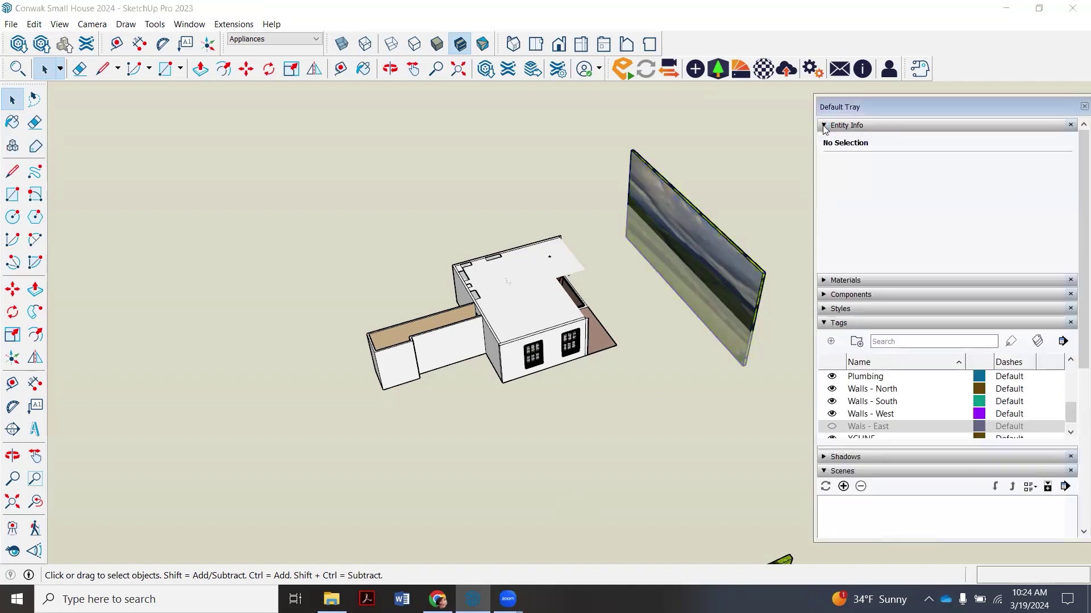
click(739, 284)
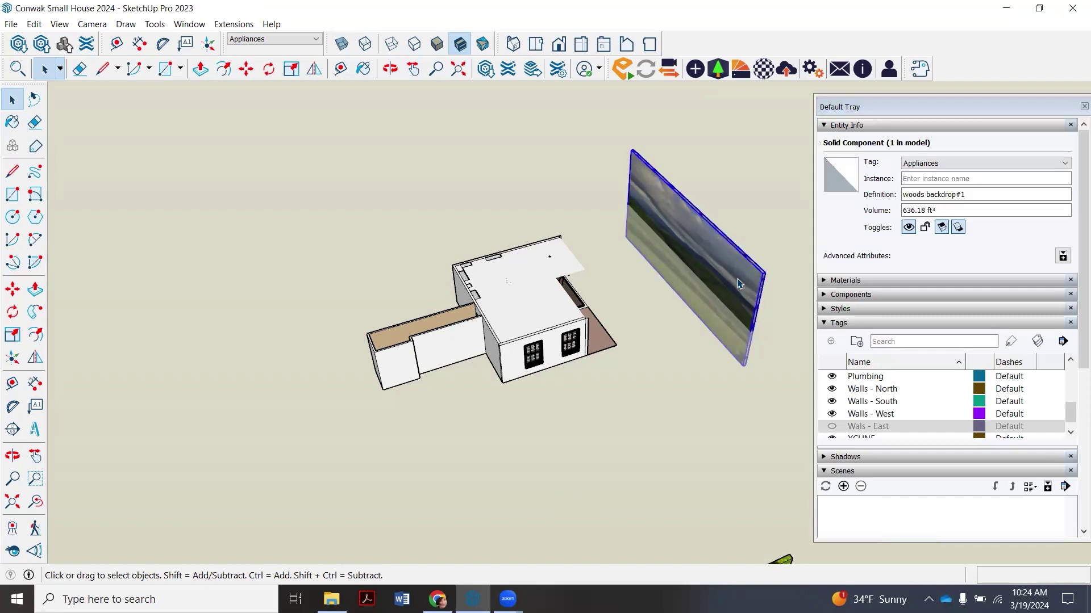
click(960, 165)
scroll(960, 212, down, 2)
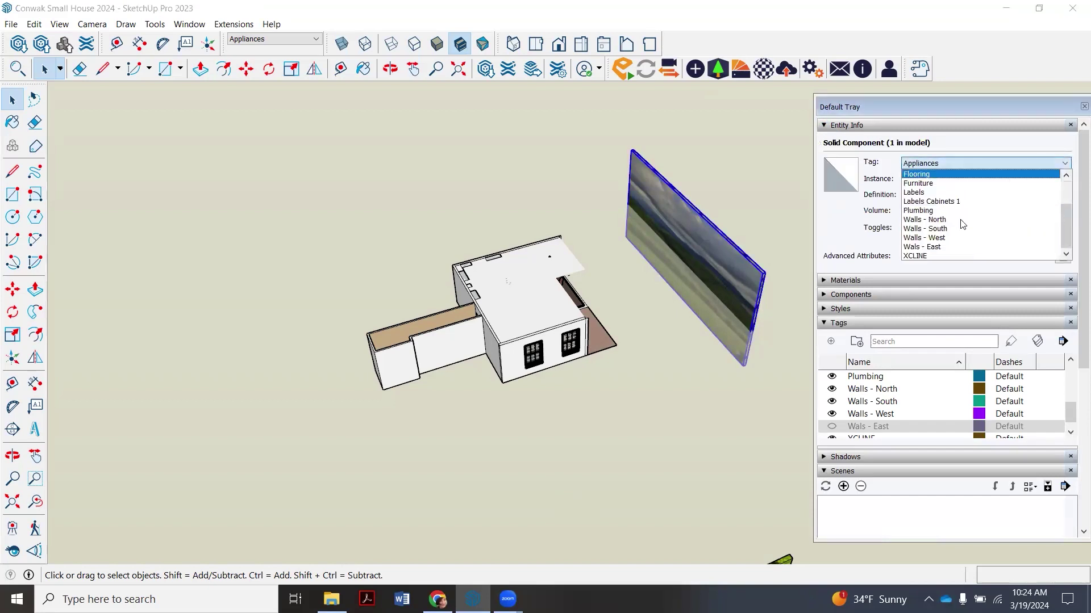
click(951, 247)
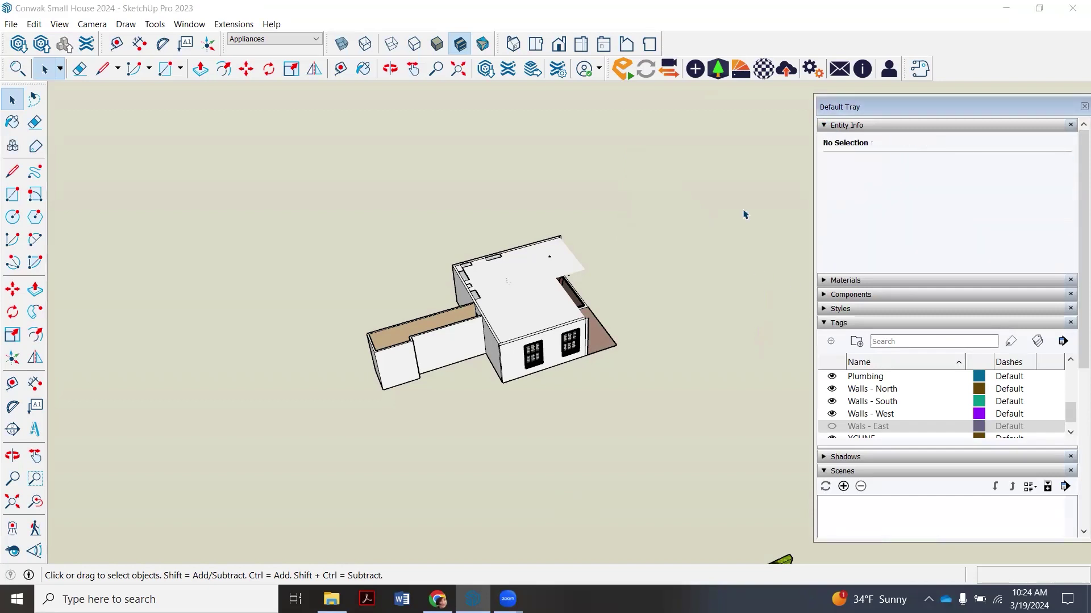
Step: Bring the view through the house's open east side and close in on the kitchen island
middle_drag(594, 263, 441, 87)
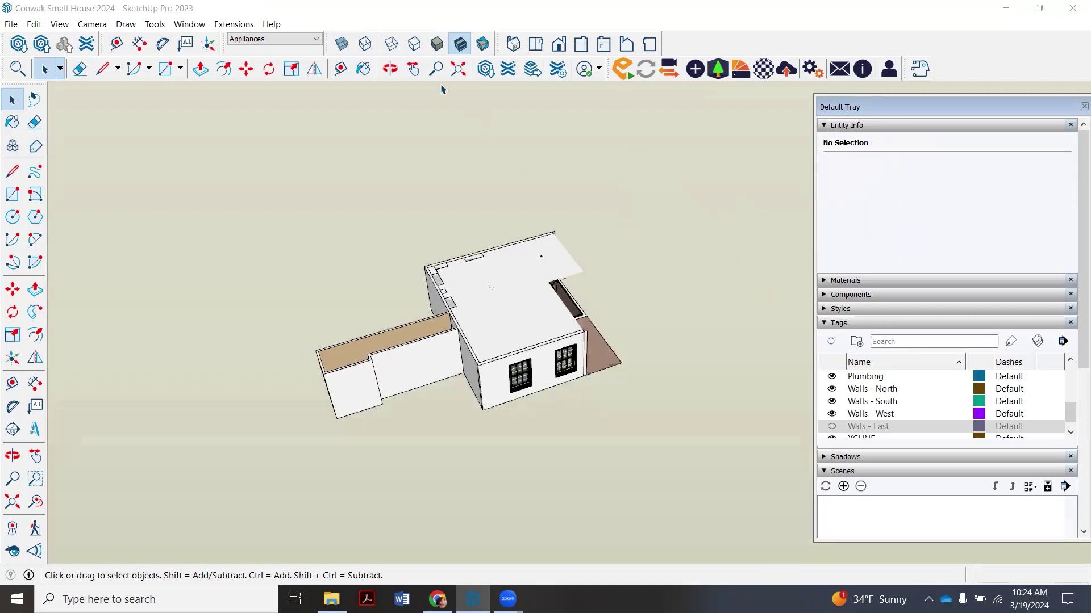
click(391, 69)
drag(499, 246, 490, 269)
scroll(491, 268, up, 10)
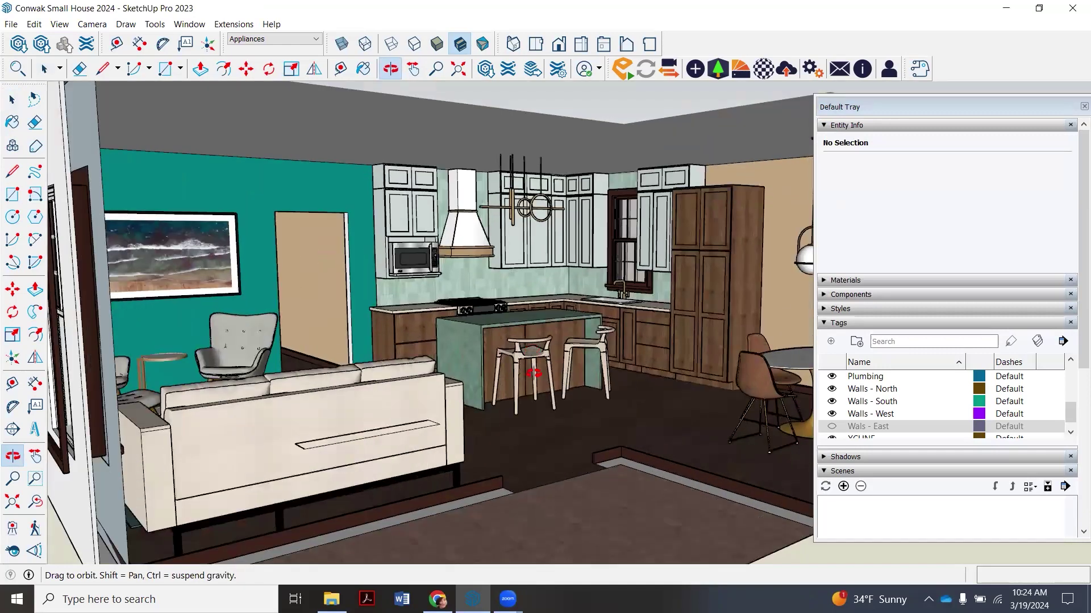
scroll(541, 367, down, 5)
scroll(545, 345, up, 5)
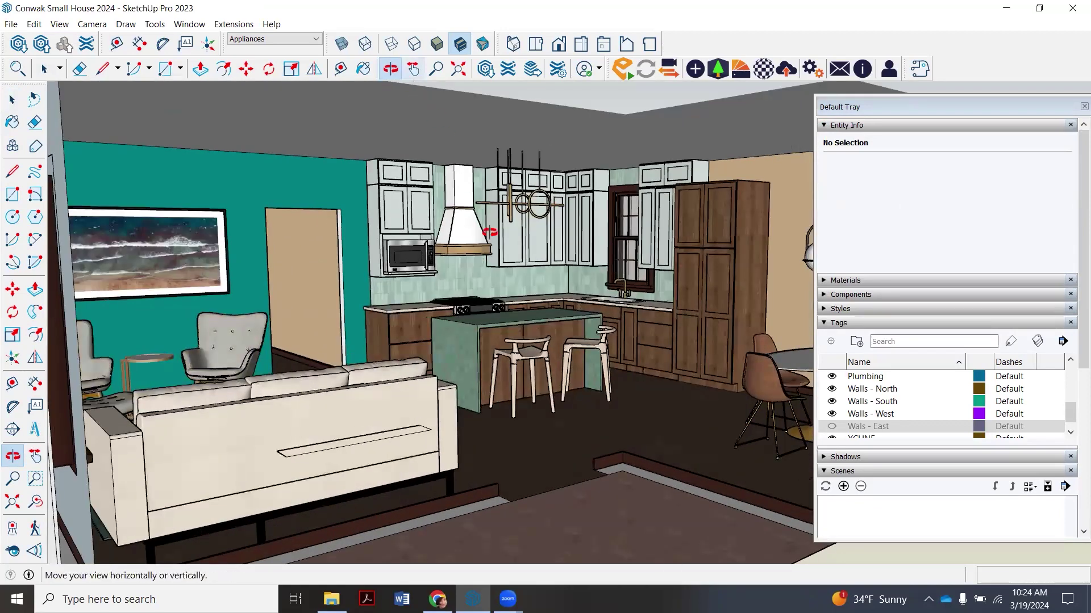
scroll(563, 281, up, 5)
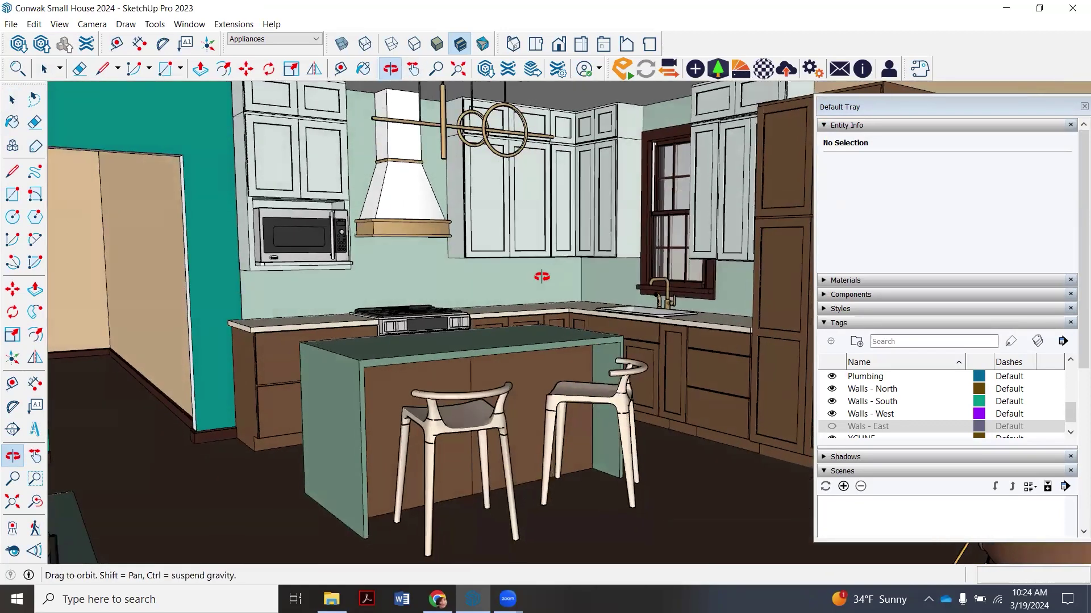
Step: Frame the kitchen so the island, range hood, tall wood cabinets and part of the dining table are in view
drag(532, 268, 537, 282)
click(412, 69)
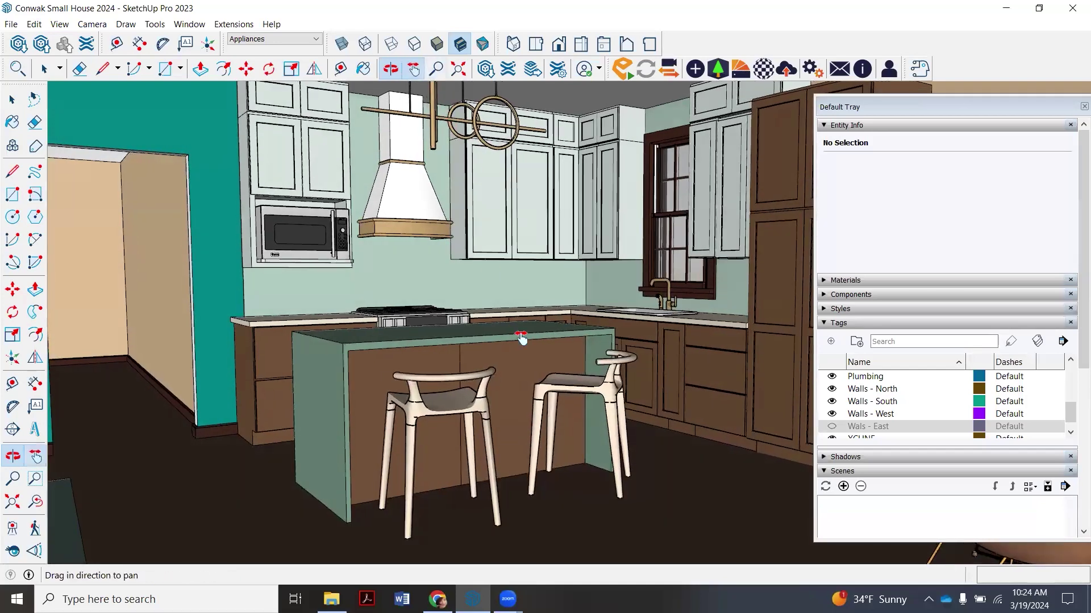
middle_drag(544, 301, 513, 290)
drag(512, 289, 457, 296)
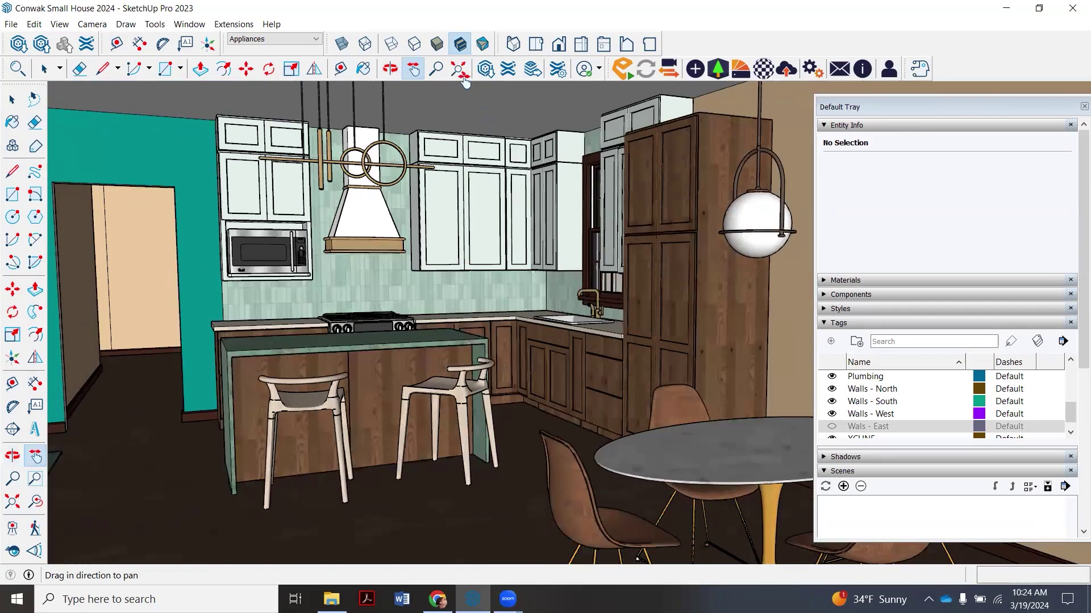
mouse_move(464, 224)
middle_down()
mouse_move(459, 237)
mouse_move(470, 230)
middle_up()
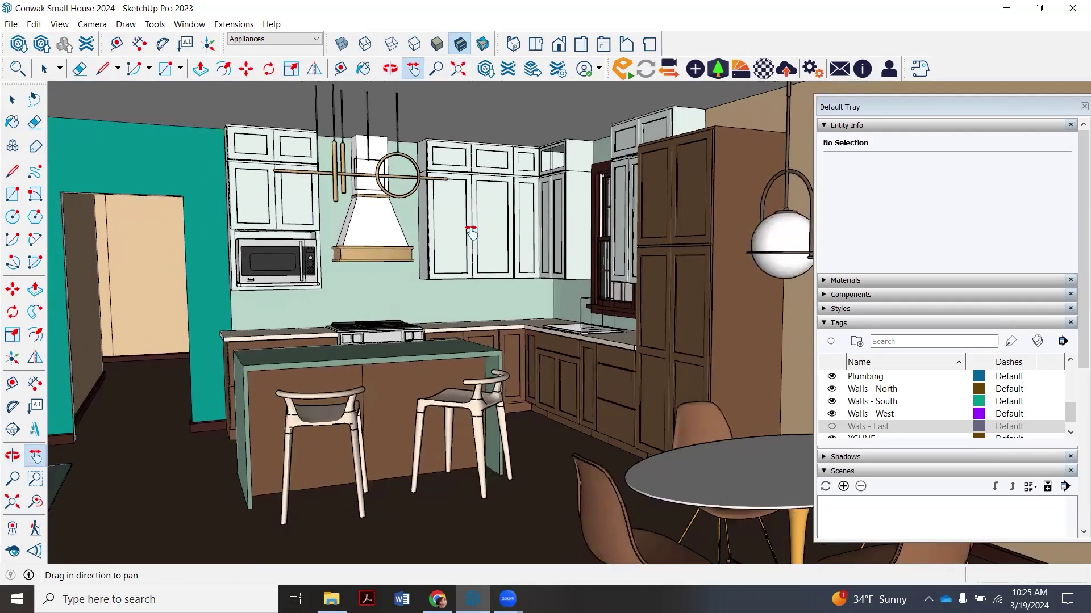
drag(476, 222, 481, 189)
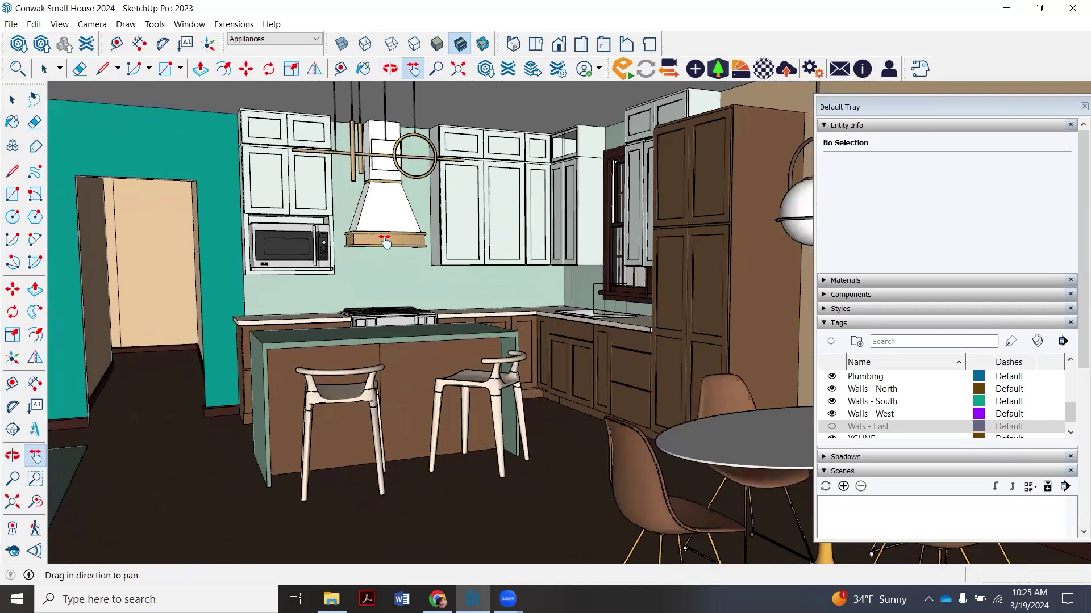
mouse_move(411, 244)
mouse_down()
mouse_move(398, 267)
mouse_move(407, 263)
mouse_up()
click(390, 69)
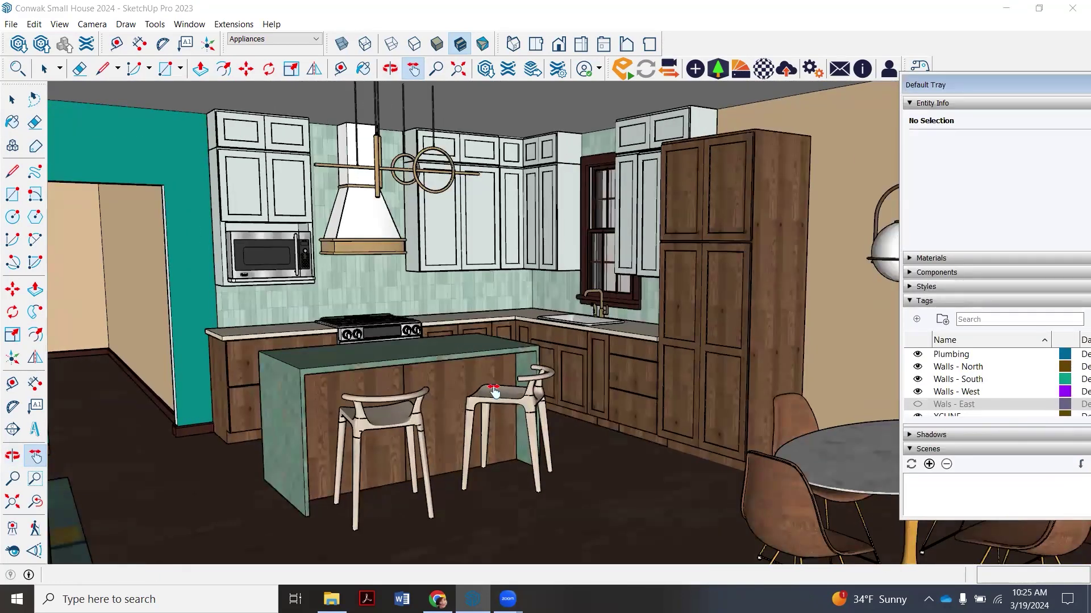
Step: Add a scene of the framed kitchen view, saving the style changes as a new style
click(93, 24)
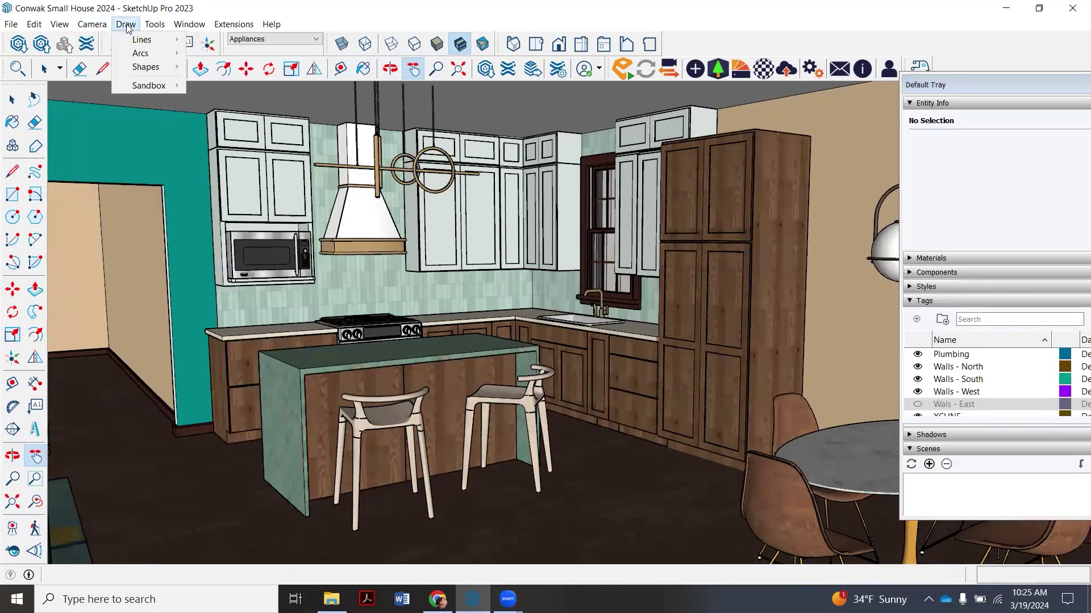
mouse_move(71, 27)
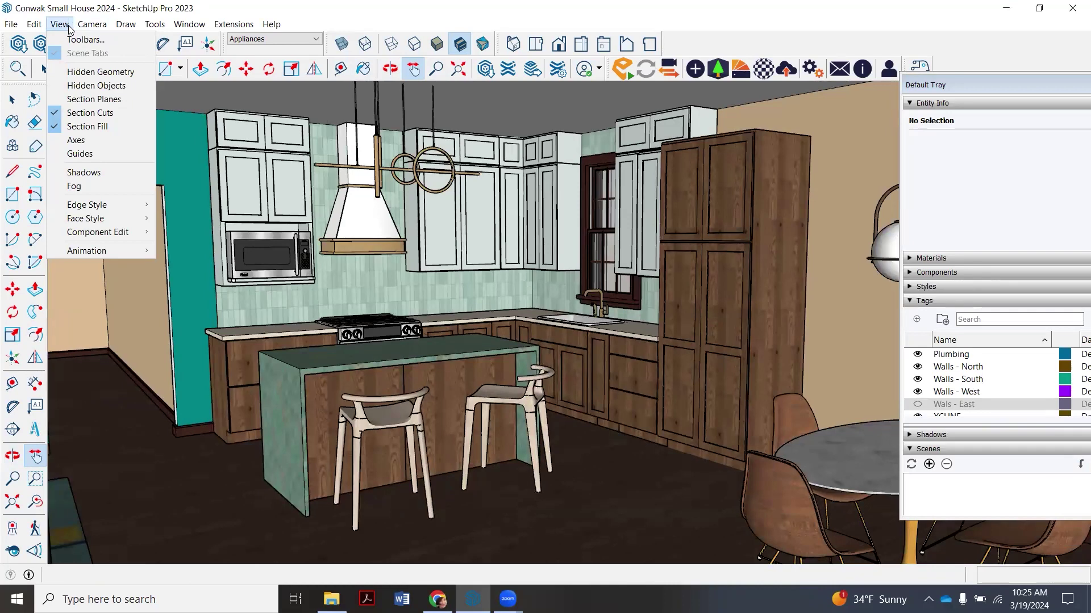
mouse_move(103, 251)
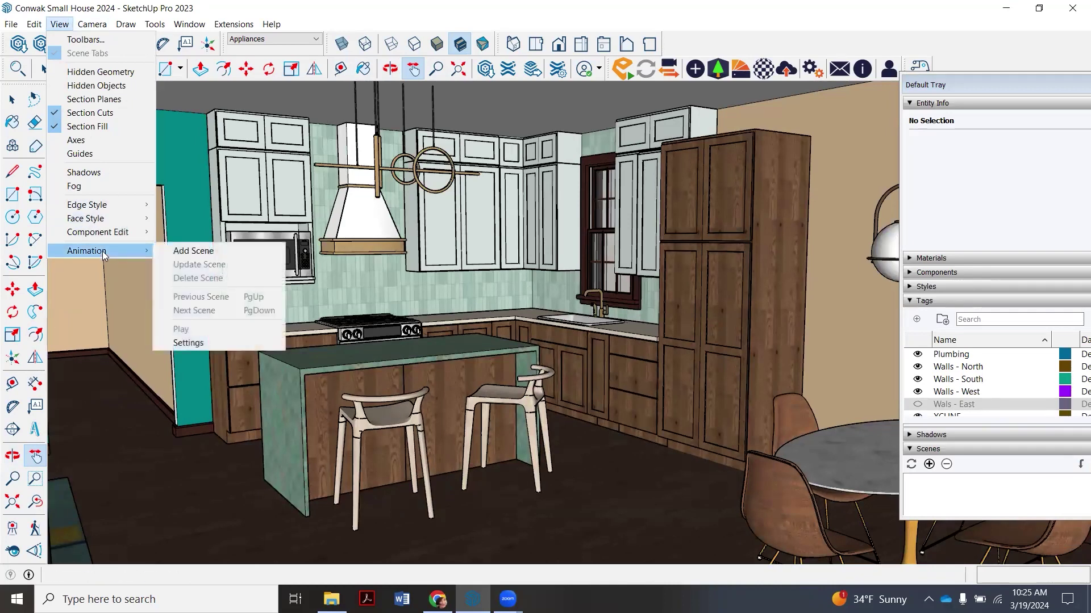
click(181, 252)
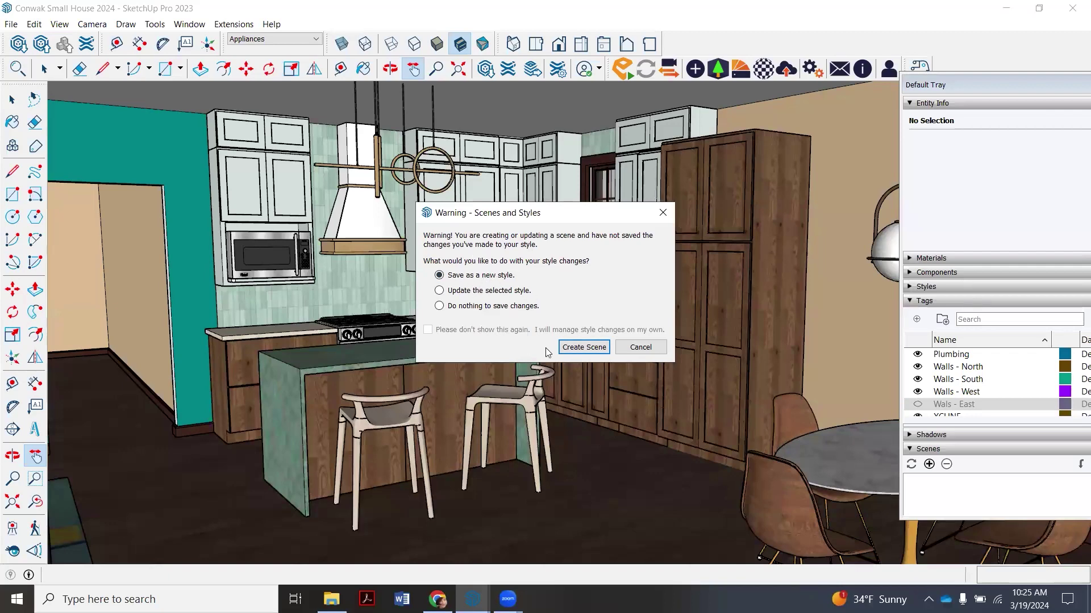
click(581, 348)
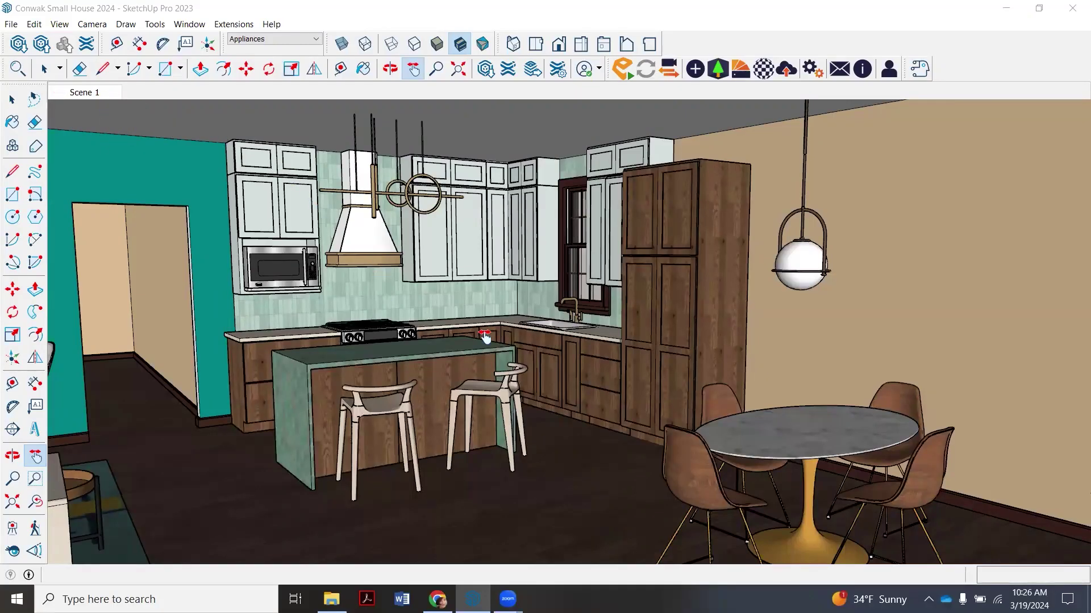
Step: Add a second scene with the kitchen and the whole dining table in view, and compare it with Scene 1
scroll(485, 337, up, 2)
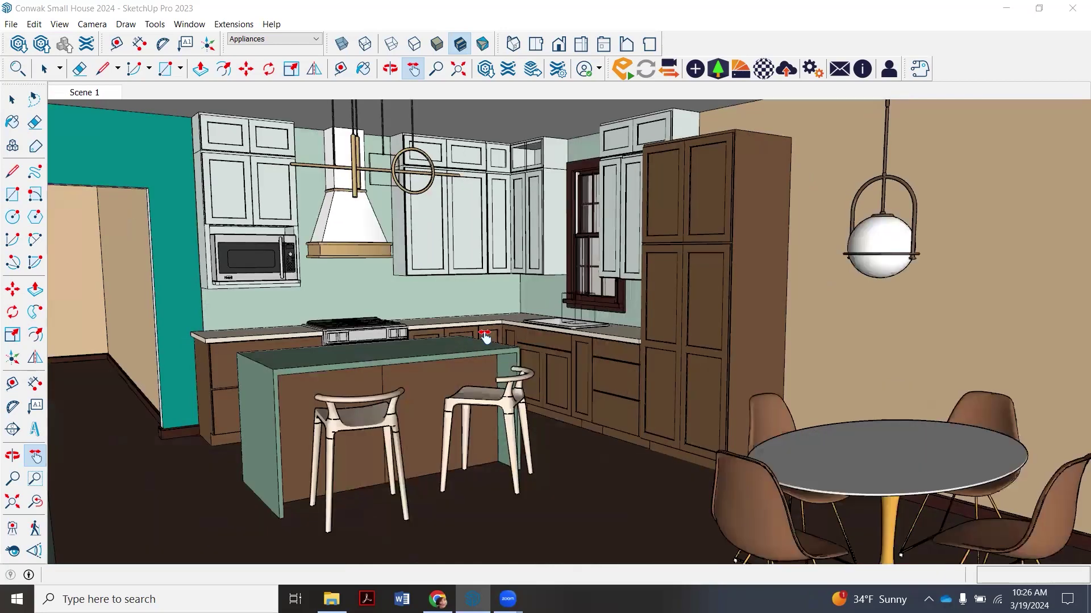
scroll(484, 337, down, 2)
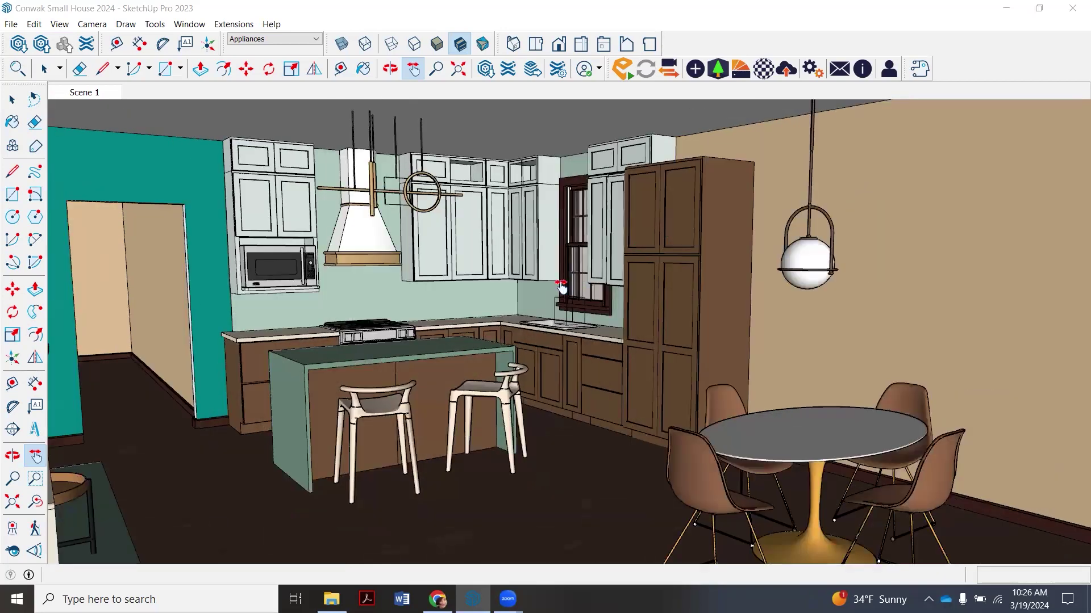
click(391, 69)
drag(500, 216, 438, 214)
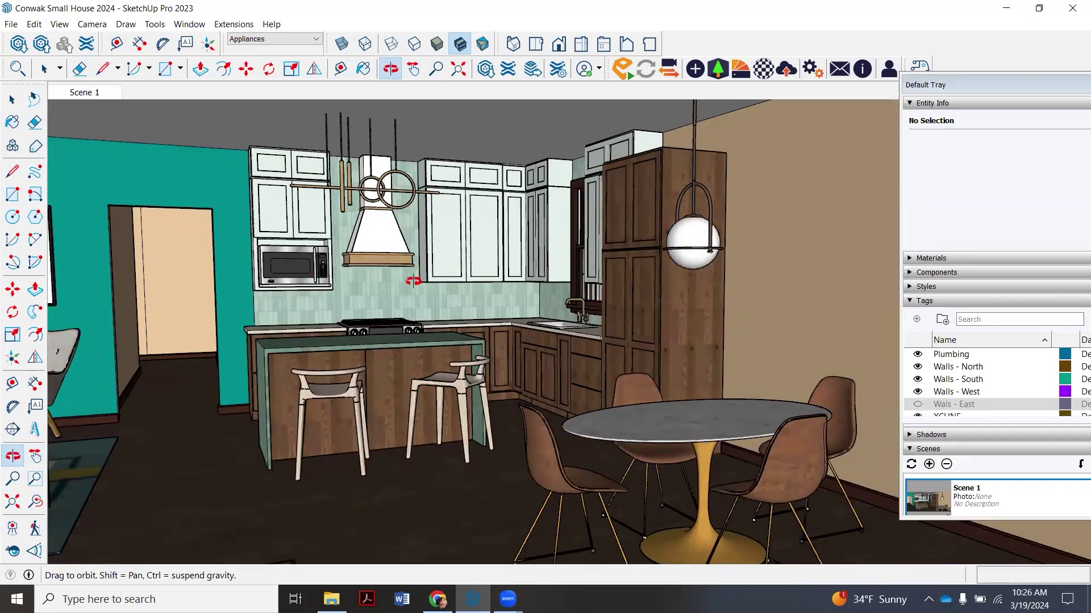
right_click(77, 94)
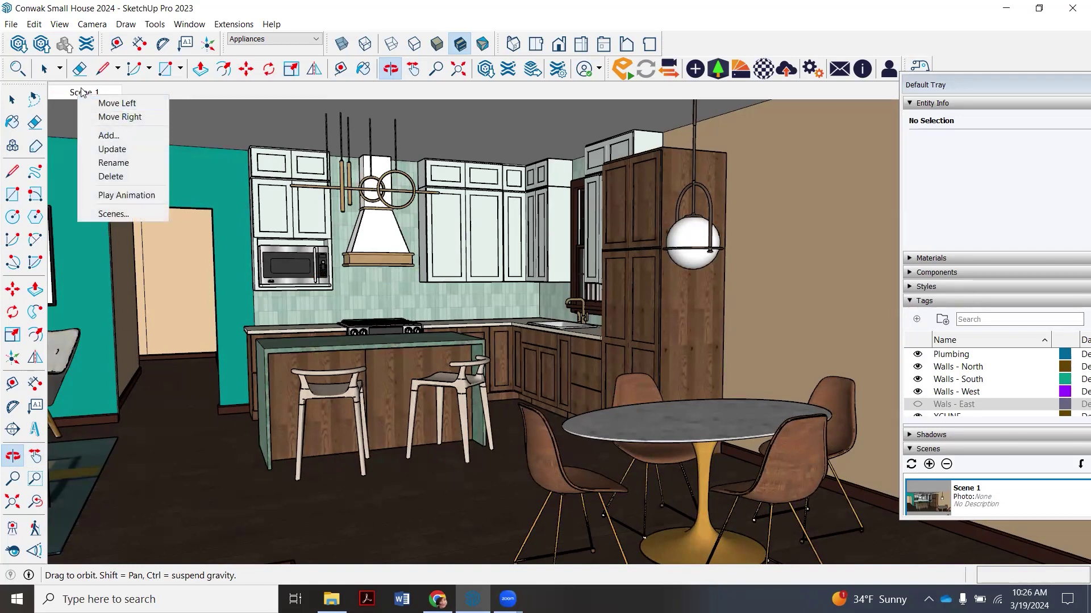
click(114, 137)
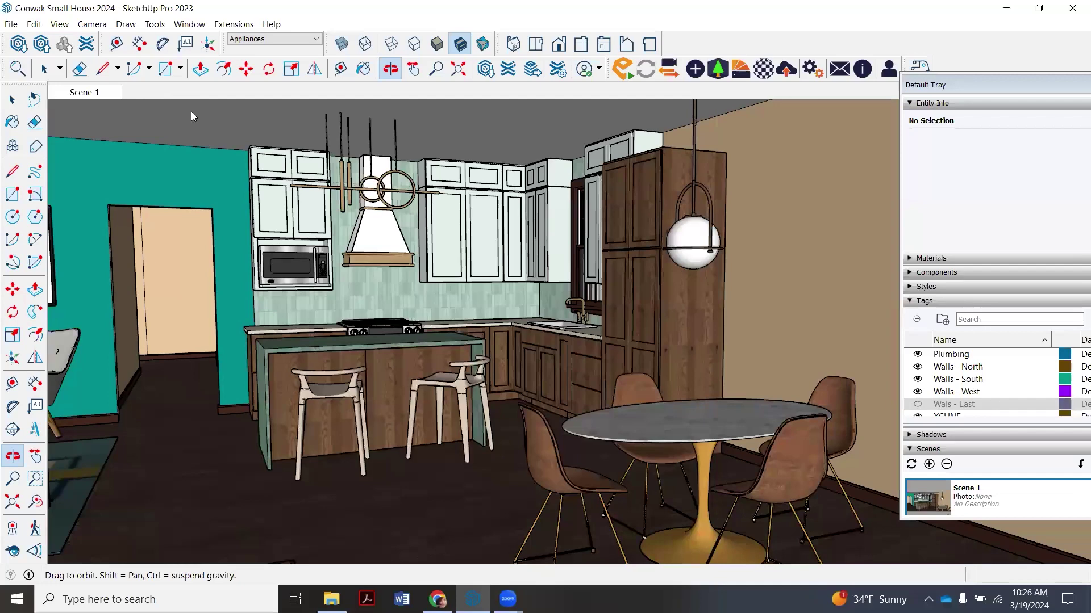
click(100, 95)
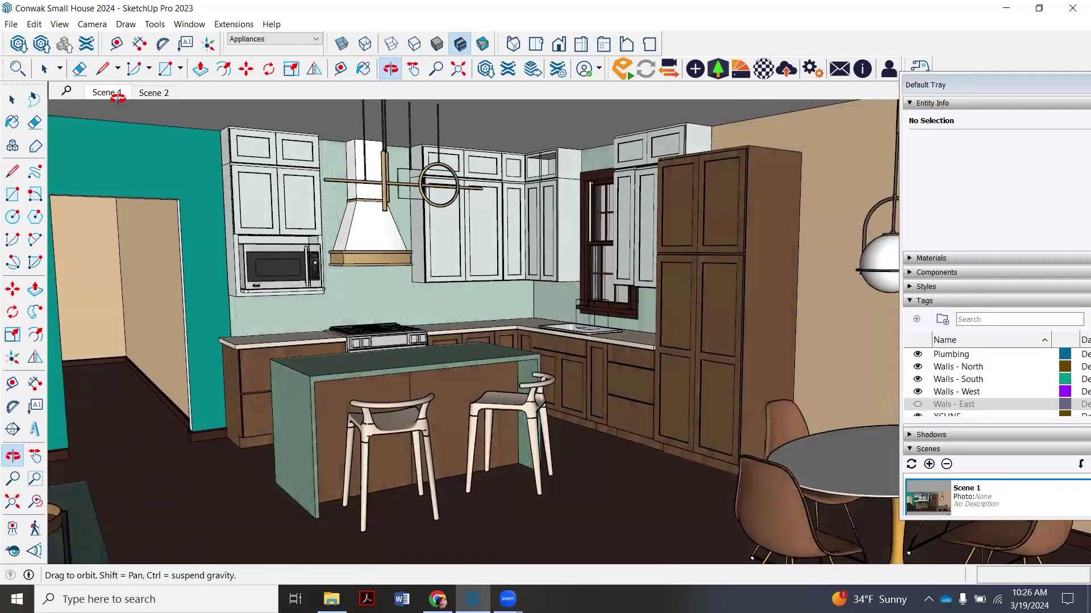
click(145, 96)
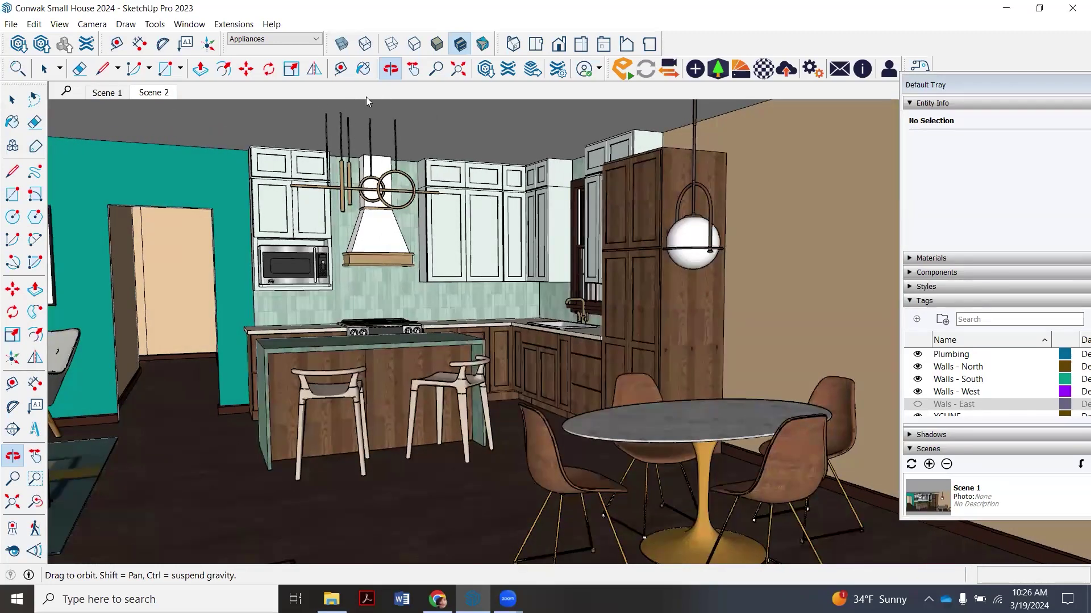
Step: Try painting the wall behind the dining table with Pavers Modular Brick and undo it
click(363, 69)
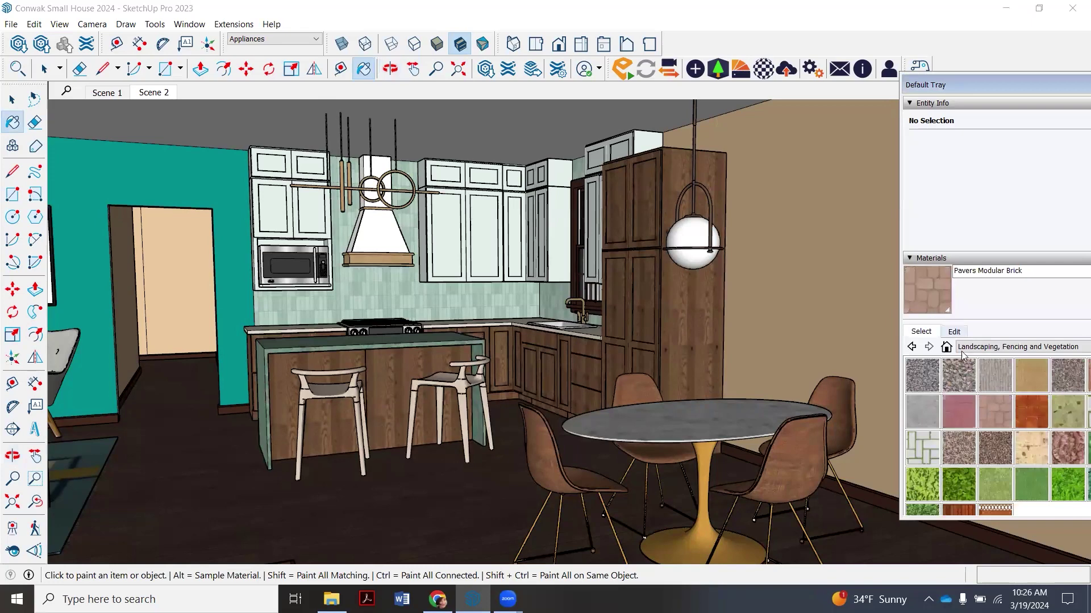
scroll(969, 399, up, 3)
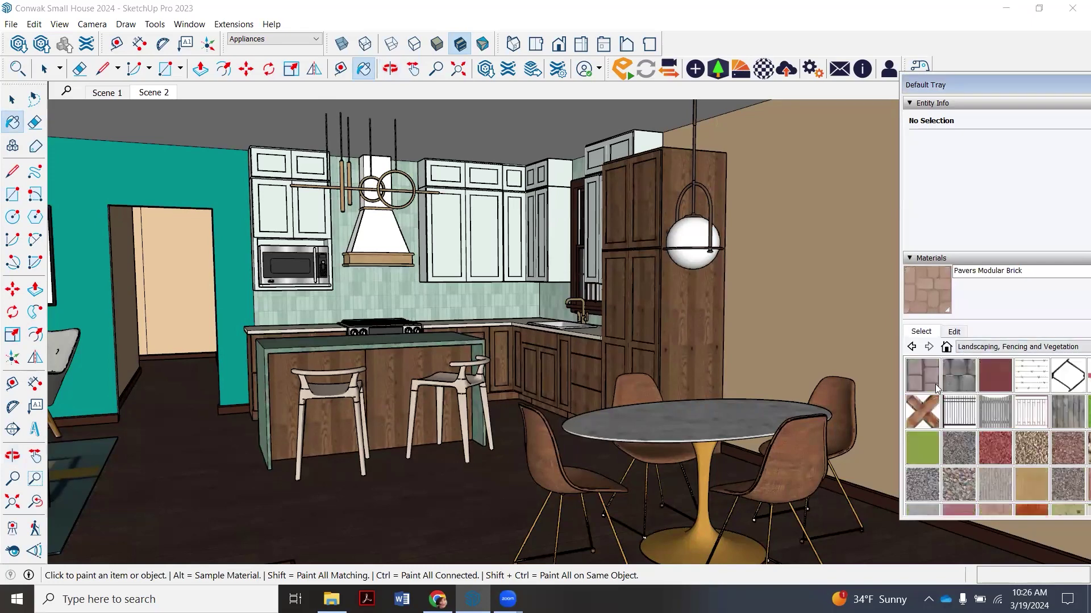
scroll(980, 460, down, 1)
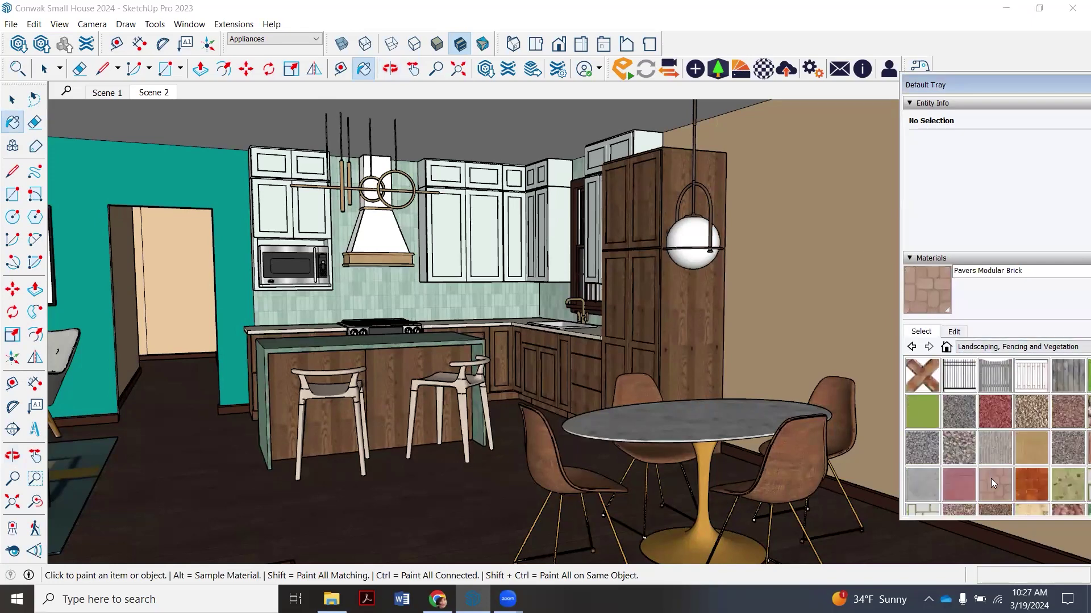
click(826, 292)
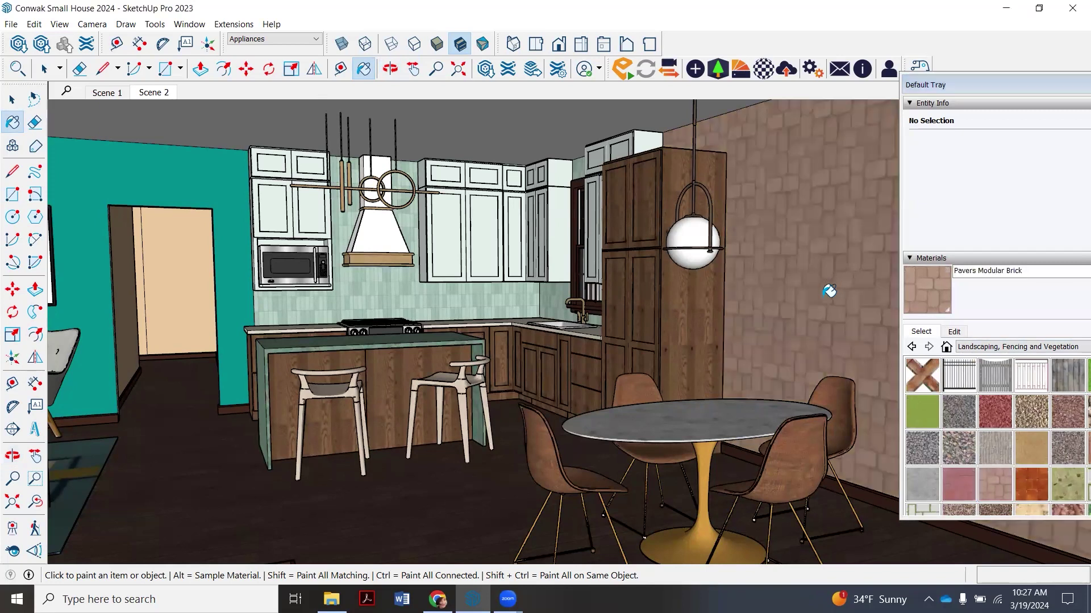
right_click(145, 95)
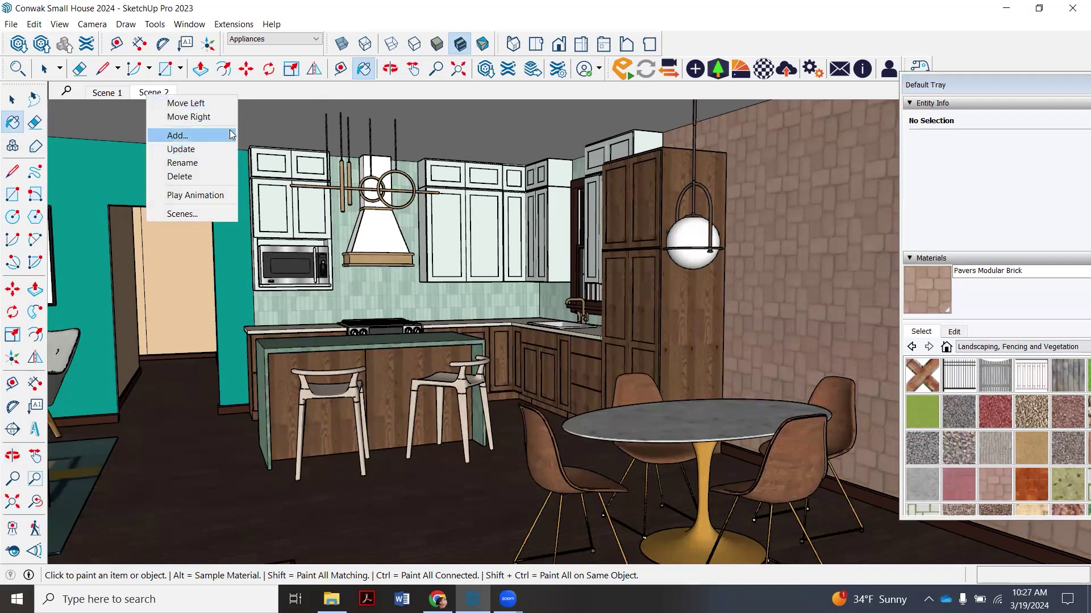
click(213, 91)
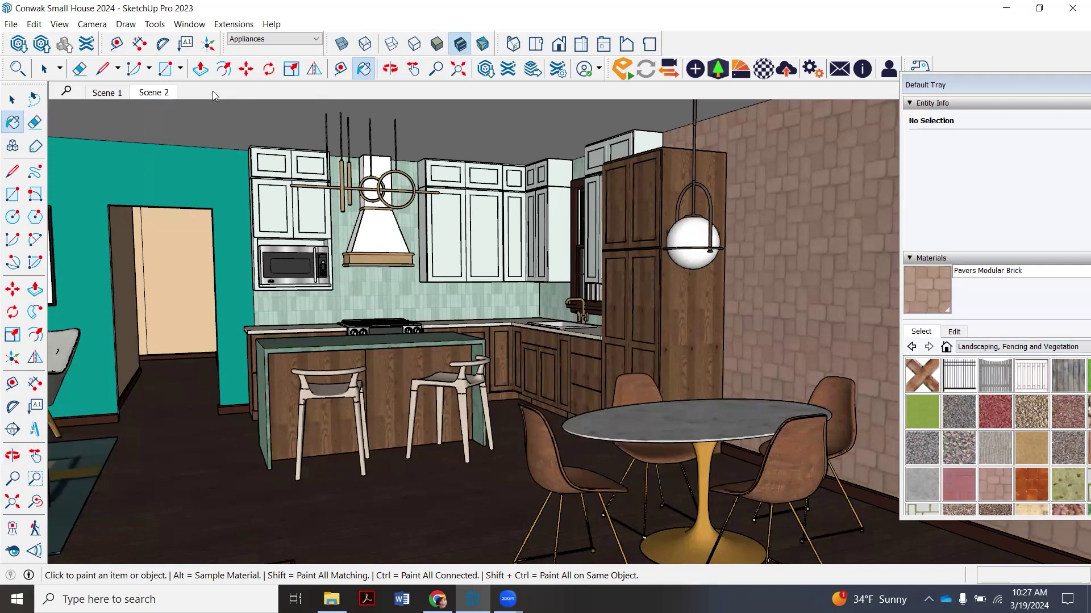
key(ctrl+z)
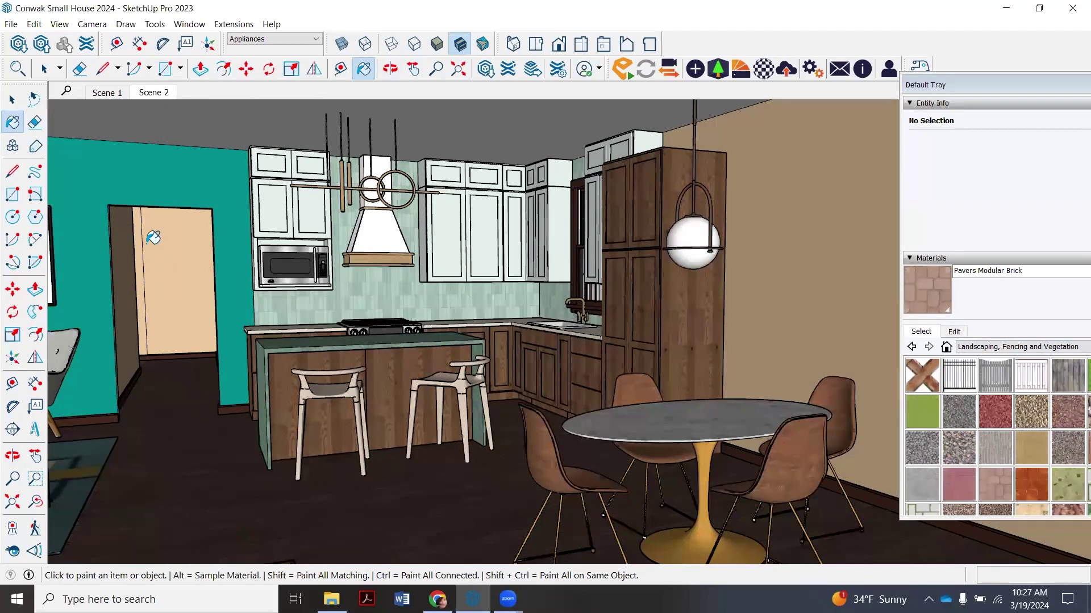
Step: Show the Wals - East tag and hide Walls - North so the living and dining areas can be viewed from the north side
click(513, 45)
scroll(466, 222, down, 5)
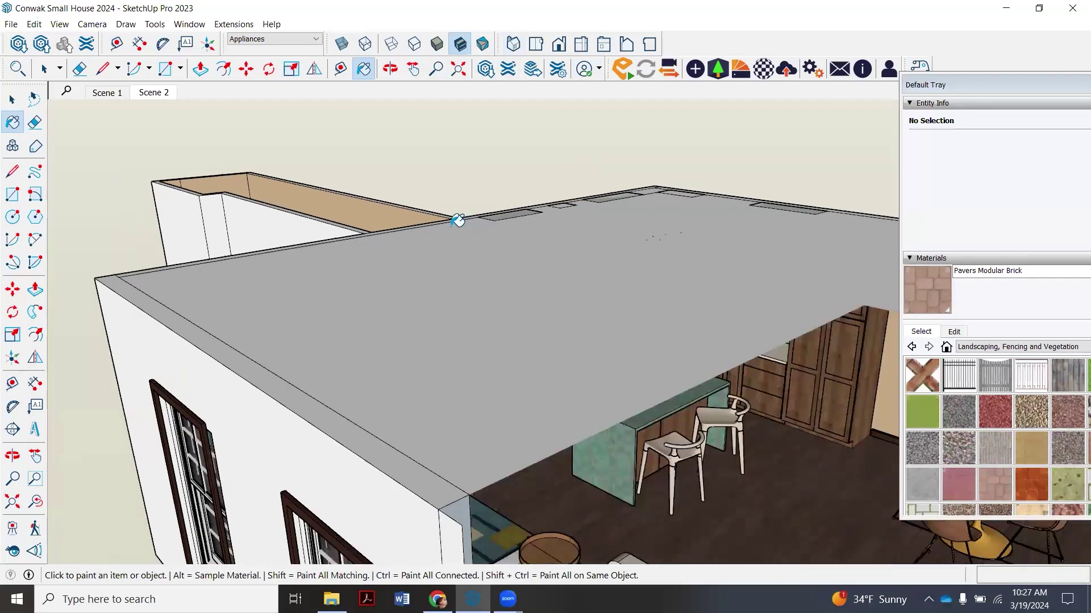
scroll(465, 218, down, 2)
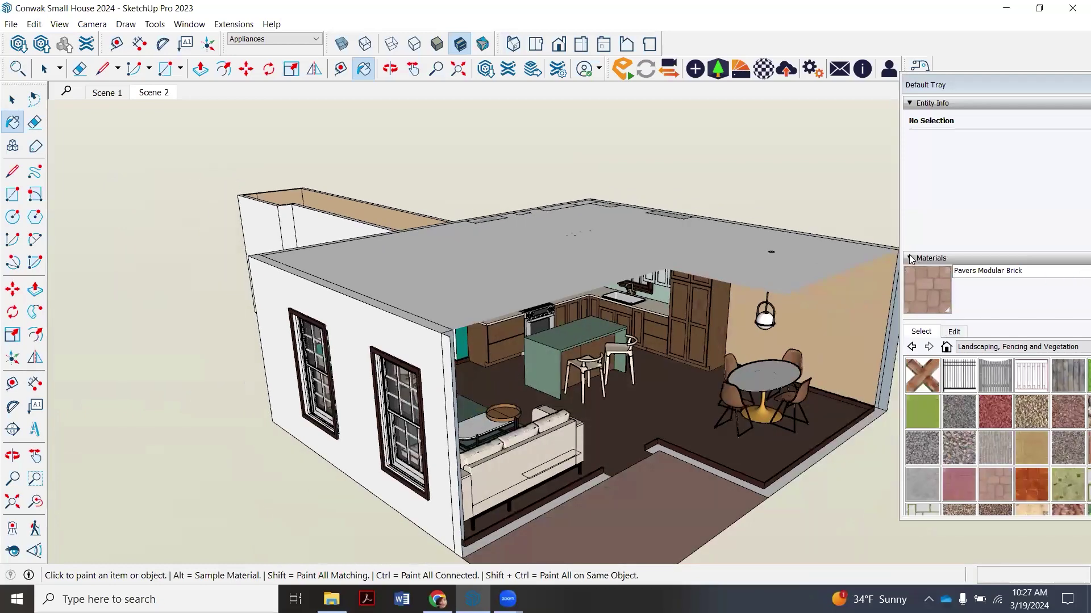
click(921, 258)
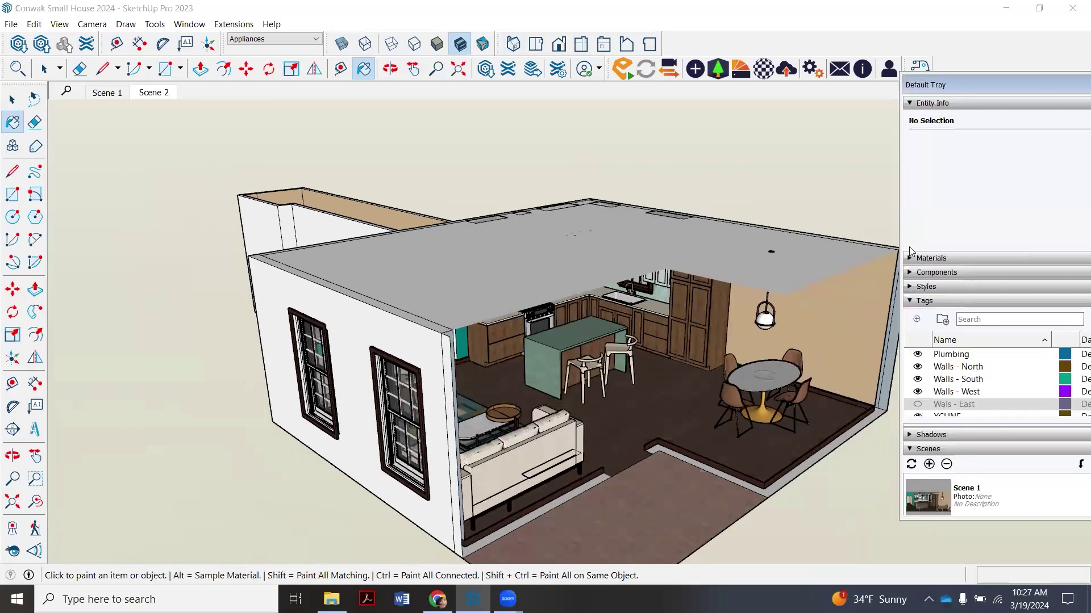
click(918, 404)
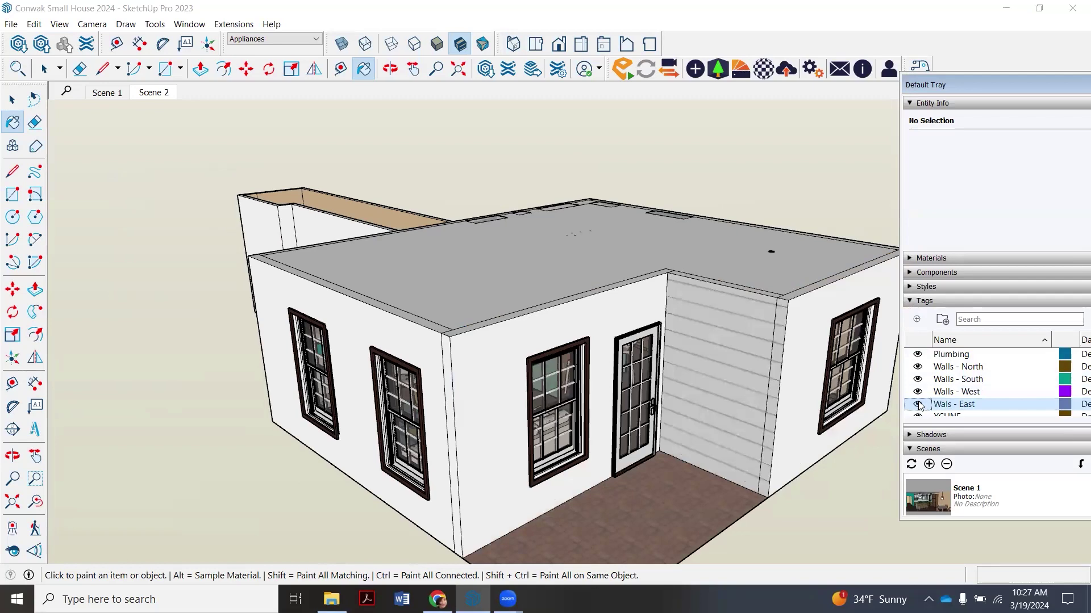
click(918, 368)
scroll(469, 285, down, 1)
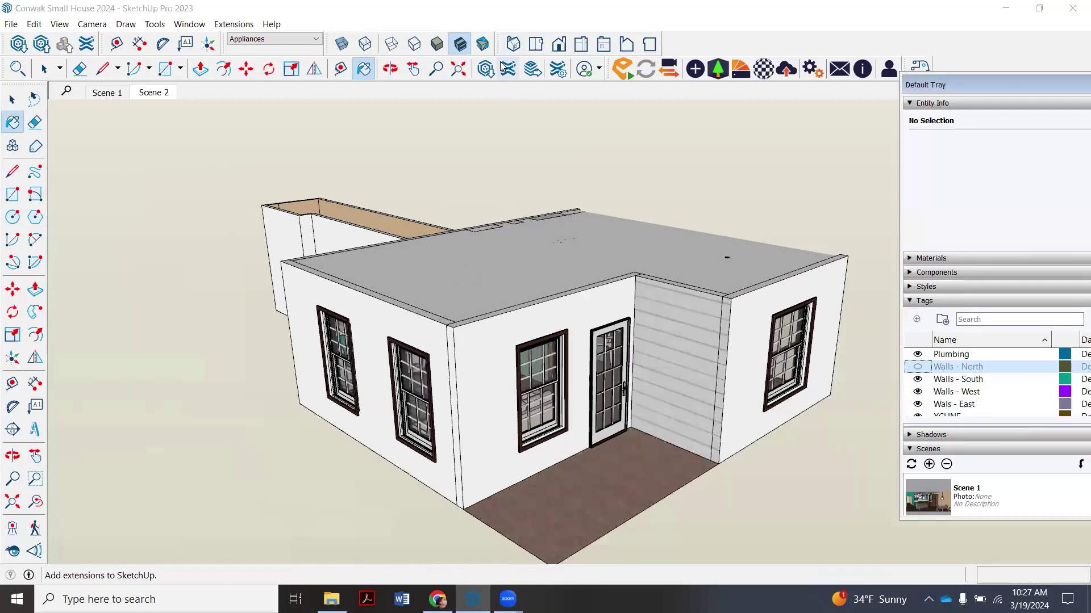
click(390, 69)
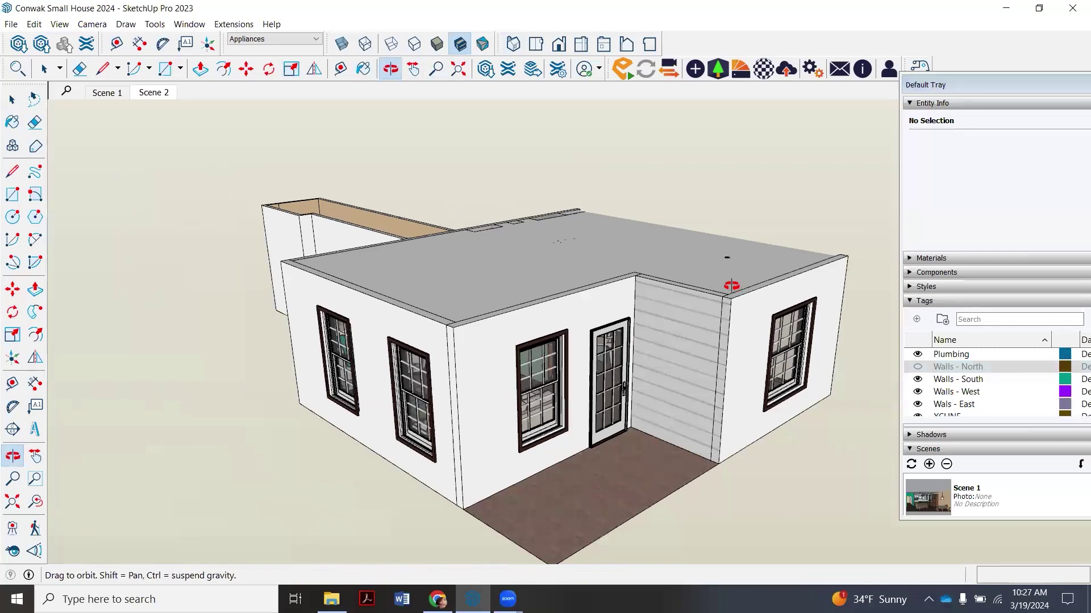
drag(730, 285, 538, 283)
scroll(538, 283, up, 5)
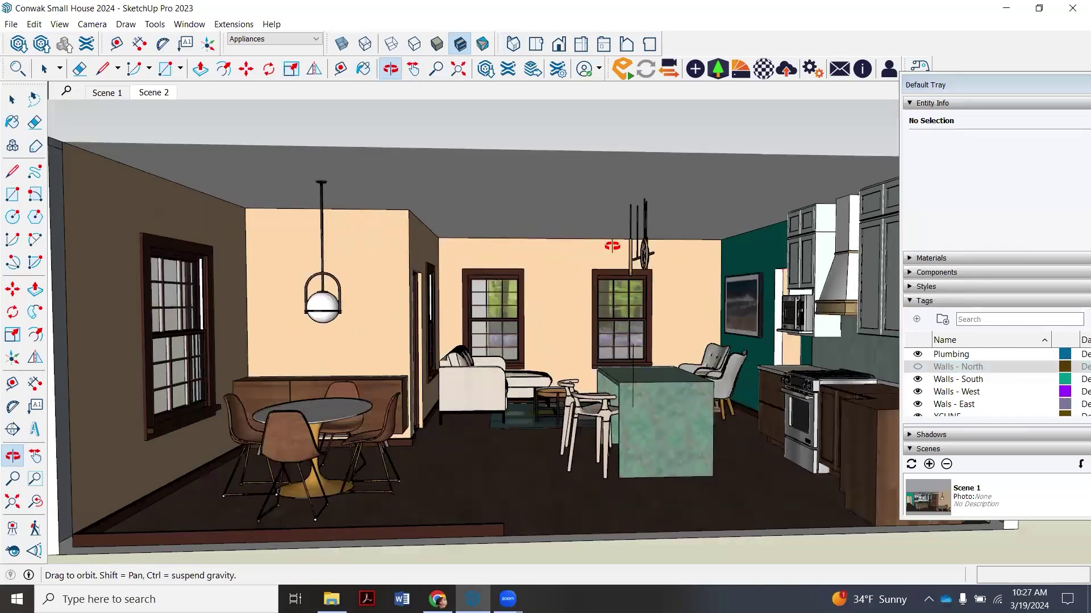
Step: Assign the stray vertical edge in front of the kitchen island to the Walls - North tag
scroll(571, 304, down, 4)
drag(576, 310, 574, 398)
scroll(654, 343, up, 2)
scroll(654, 344, down, 3)
scroll(540, 354, up, 3)
scroll(540, 354, down, 2)
scroll(560, 401, up, 3)
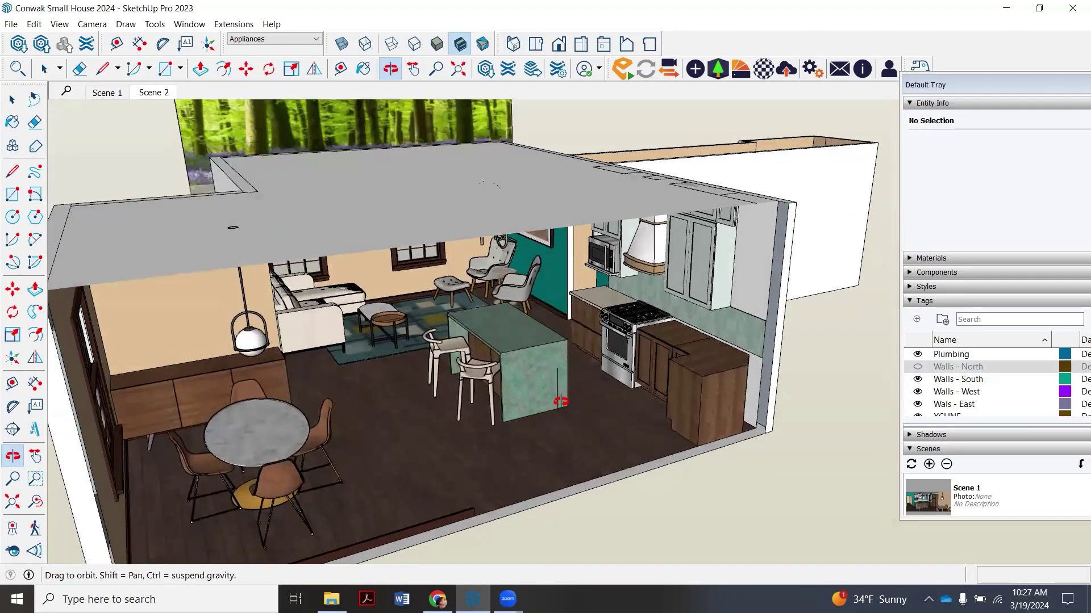
click(44, 68)
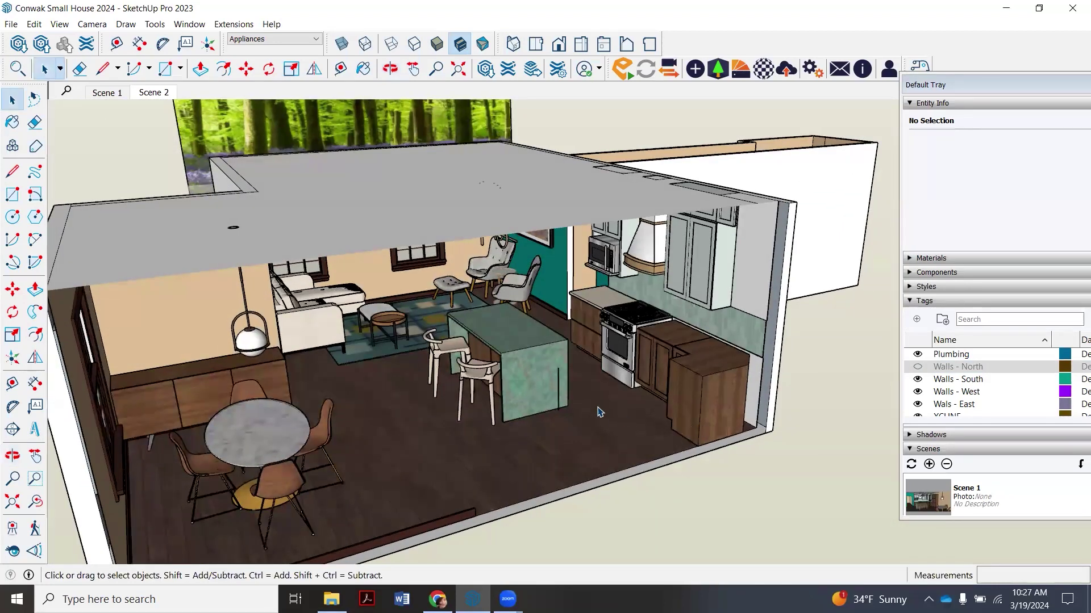
click(559, 400)
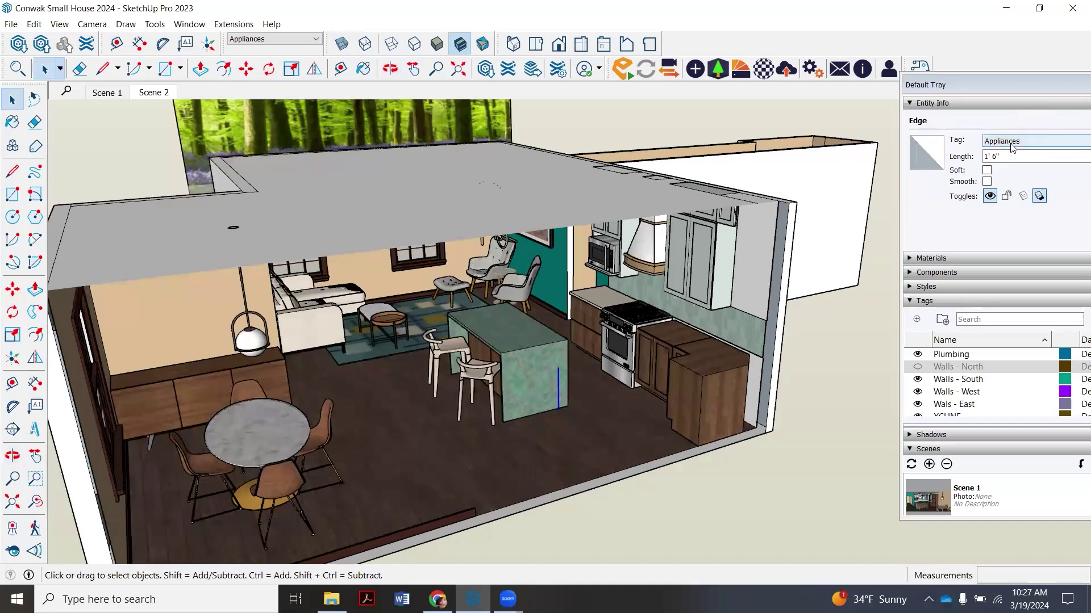
click(1012, 147)
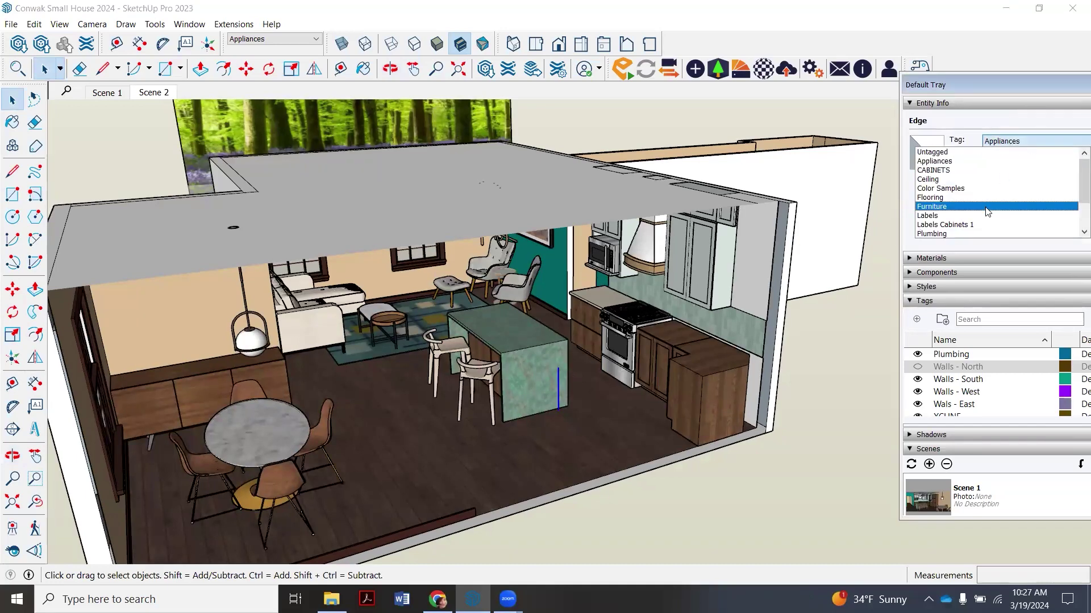
scroll(991, 200, down, 2)
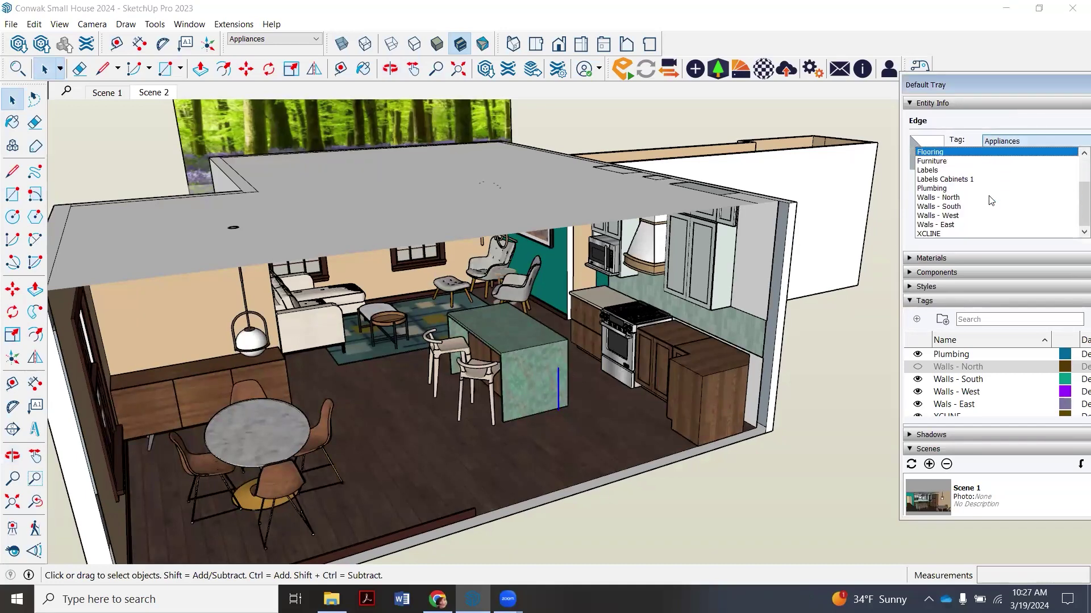
click(974, 196)
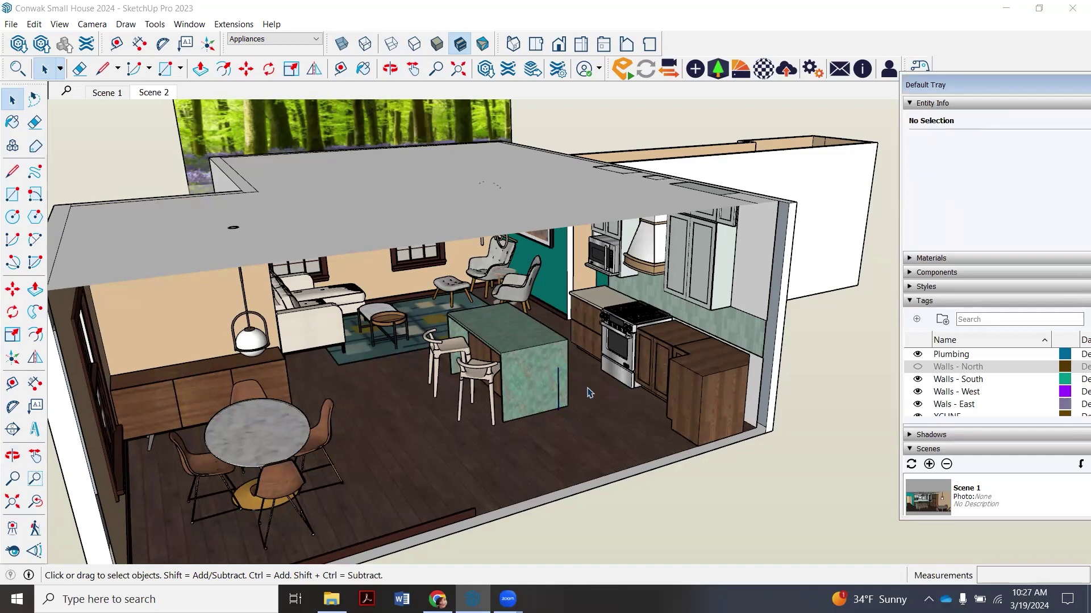
Step: Assign the remaining stray edge at the same spot by the island to the Walls - North tag
click(558, 392)
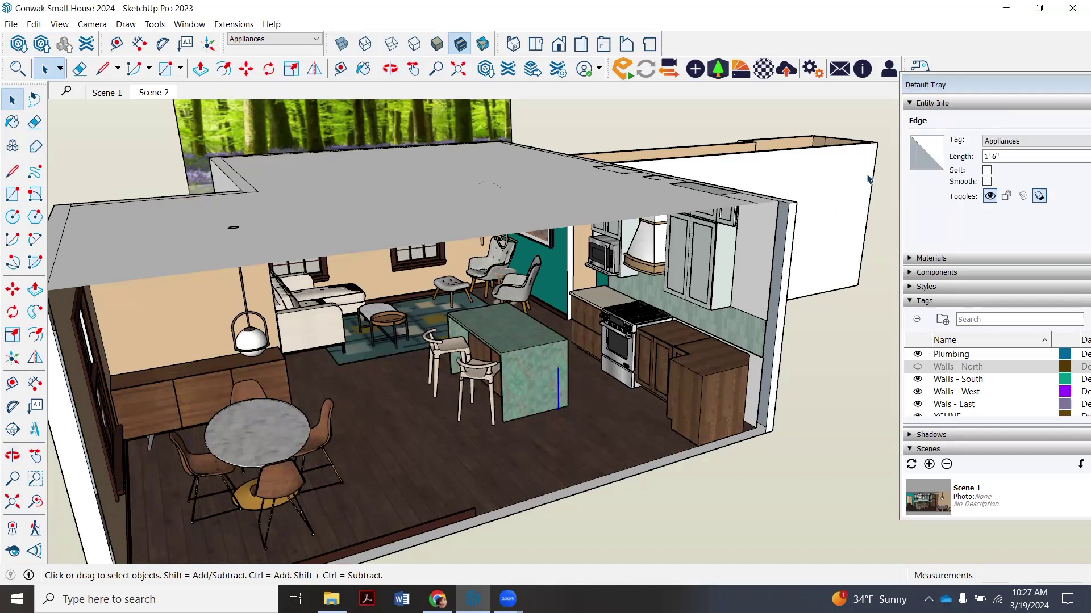
click(1025, 142)
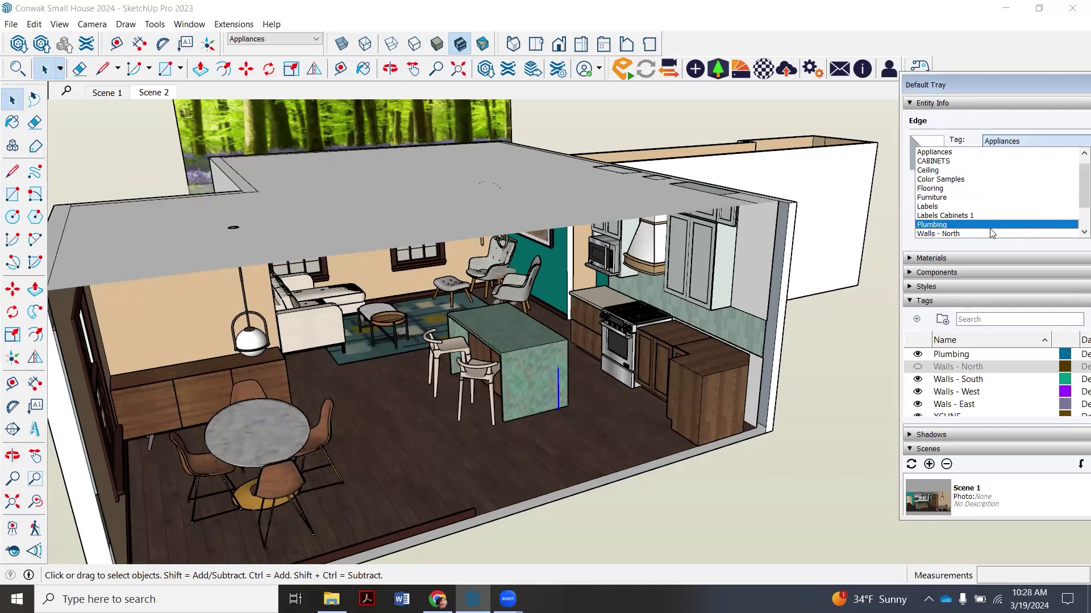
scroll(989, 205, down, 2)
click(989, 209)
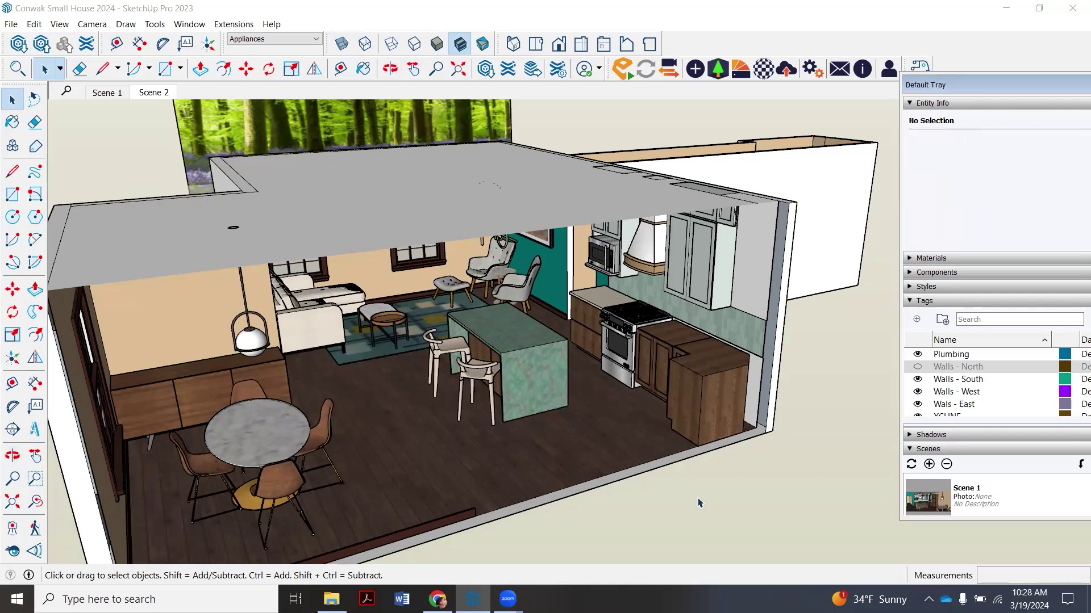
Step: Check the north wall by showing the Walls - North tag and hiding it again
scroll(587, 363, down, 3)
scroll(571, 395, up, 4)
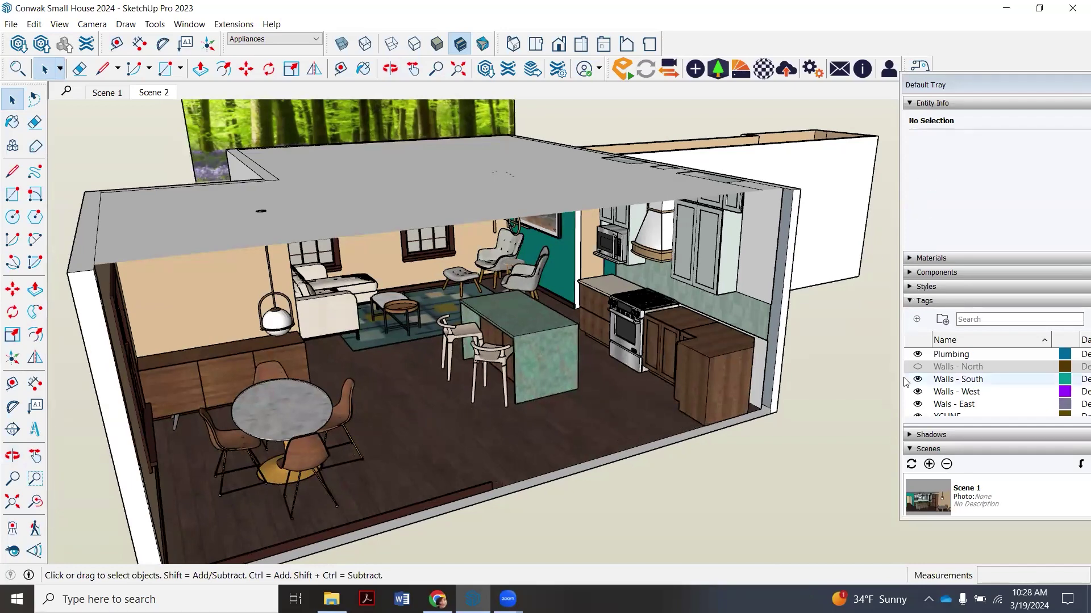
click(917, 367)
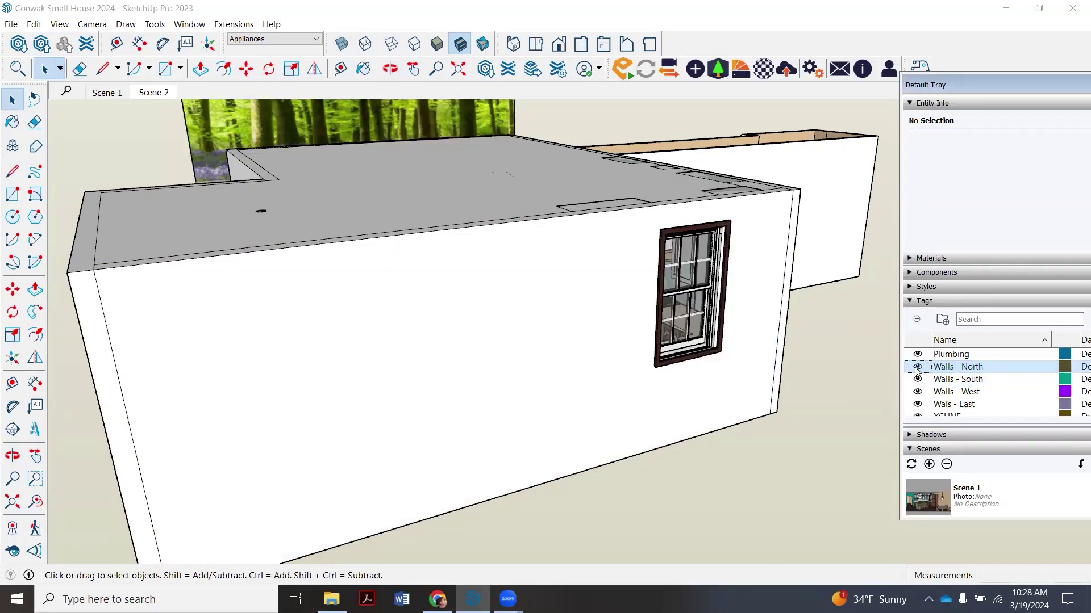
click(917, 367)
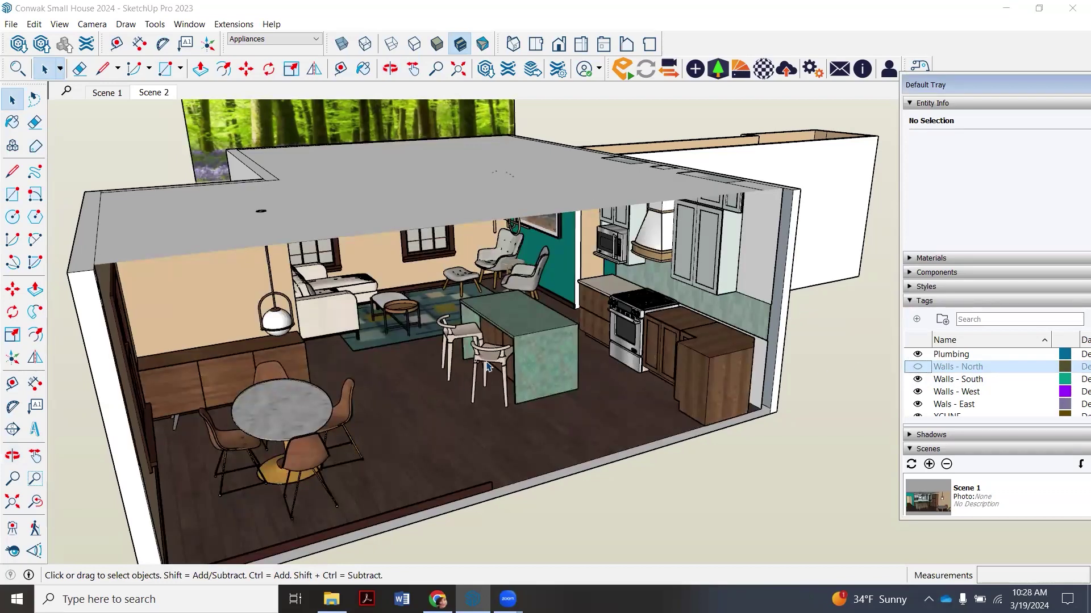
Step: Frame the living room from the open north side, with the island, sofa, armchairs and both south windows in view
scroll(556, 352, up, 3)
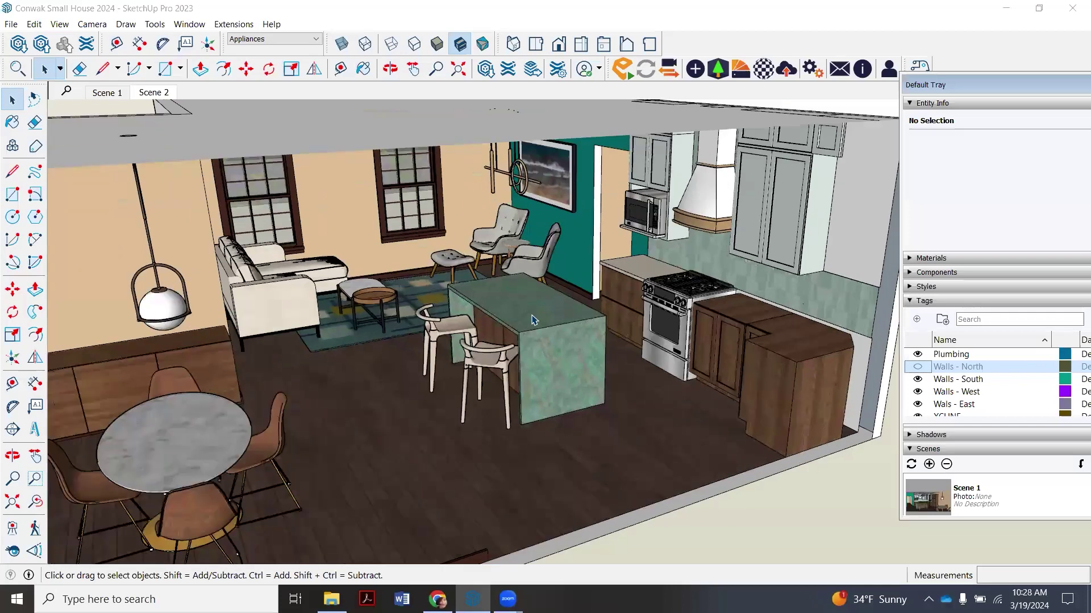
click(390, 69)
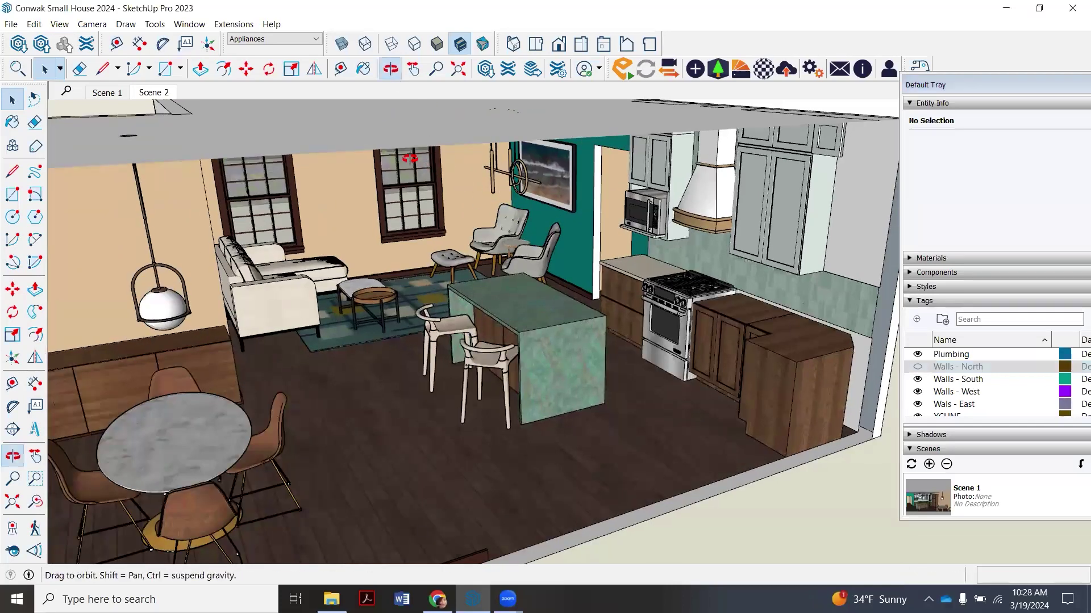
drag(363, 182, 263, 175)
scroll(263, 175, up, 4)
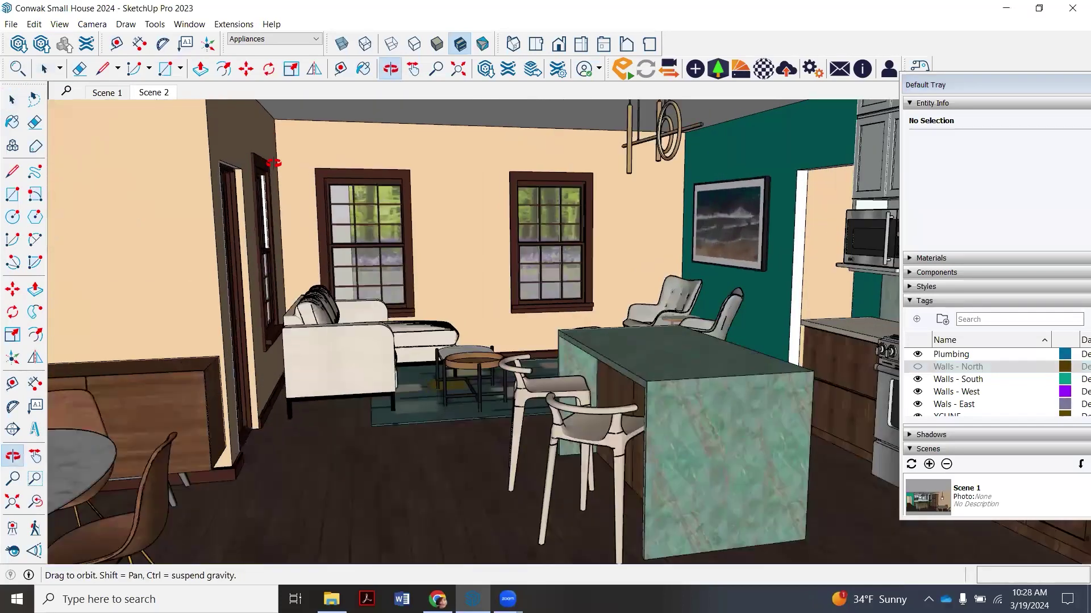
scroll(284, 171, down, 1)
drag(313, 192, 350, 197)
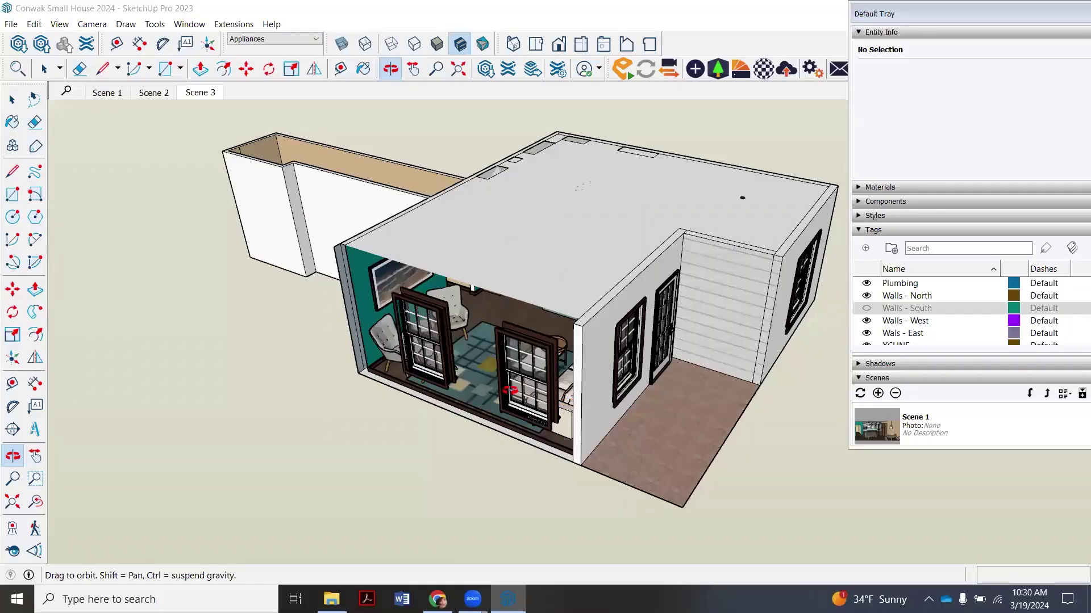
Step: Assign both south living room windows and their trim, four components in all, to the Walls - South tag
drag(567, 402, 500, 345)
scroll(482, 355, up, 3)
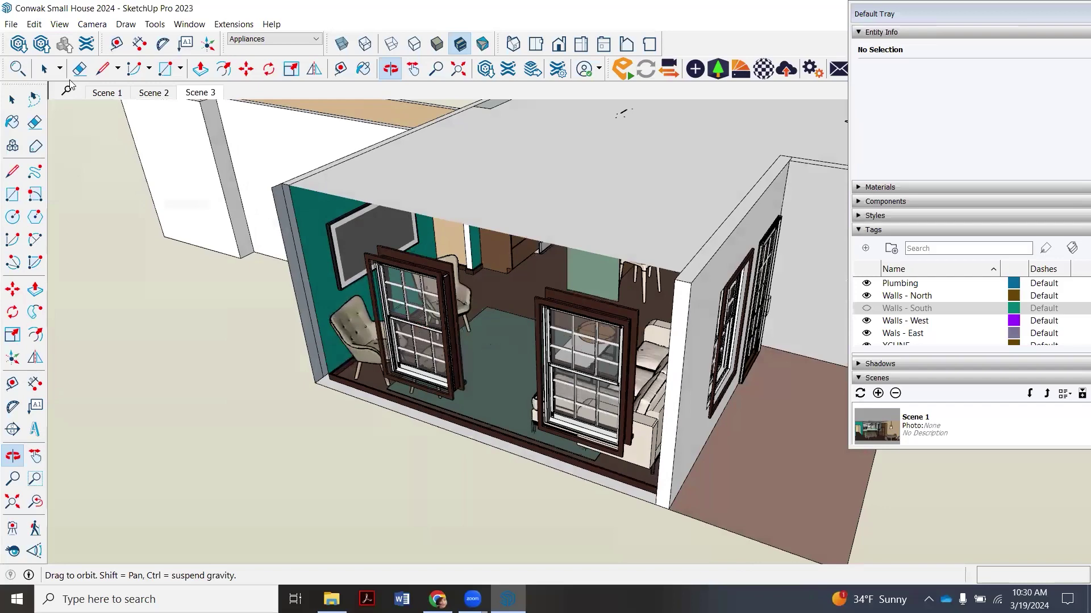
key(space)
click(438, 284)
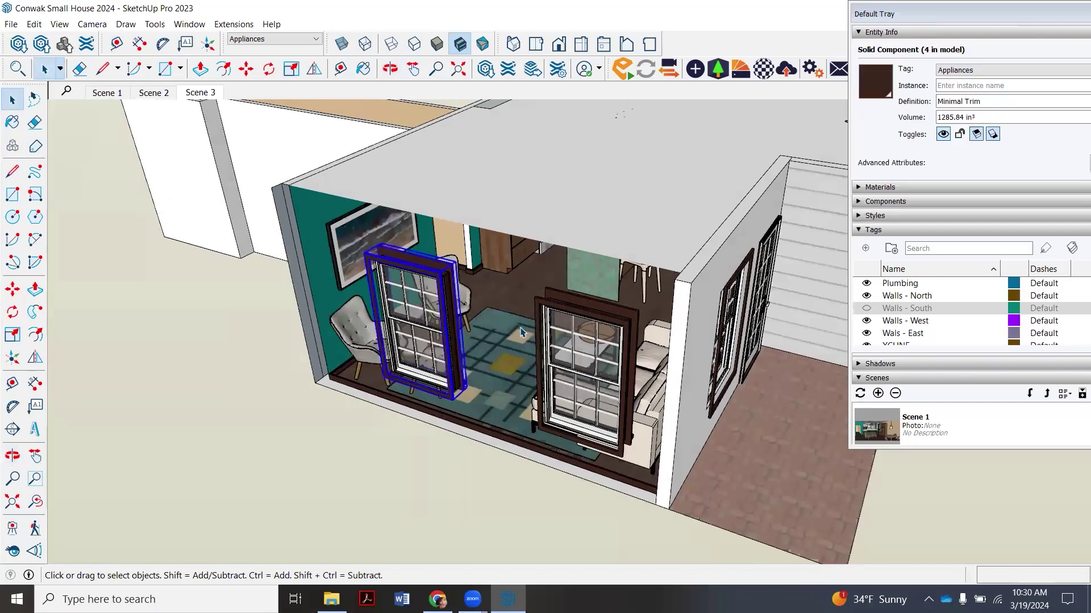
ctrl+click(422, 315)
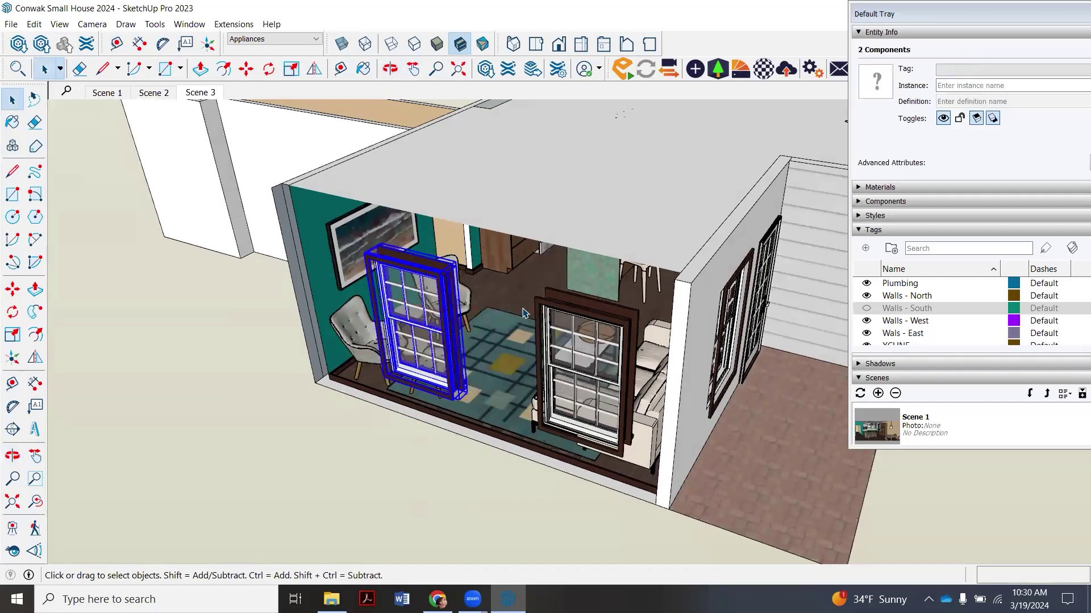
ctrl+click(566, 336)
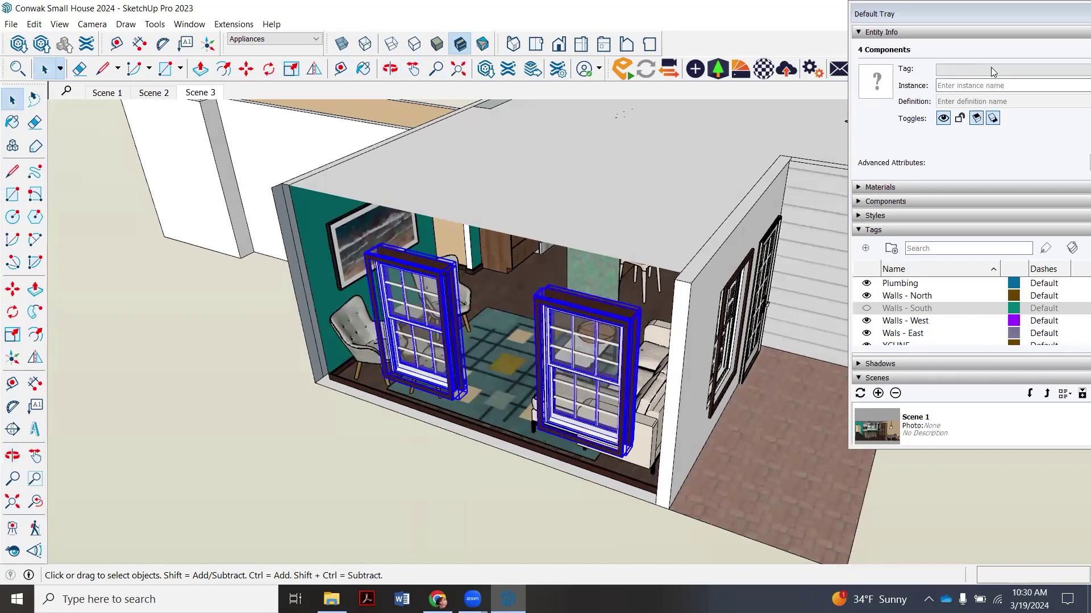
click(1033, 70)
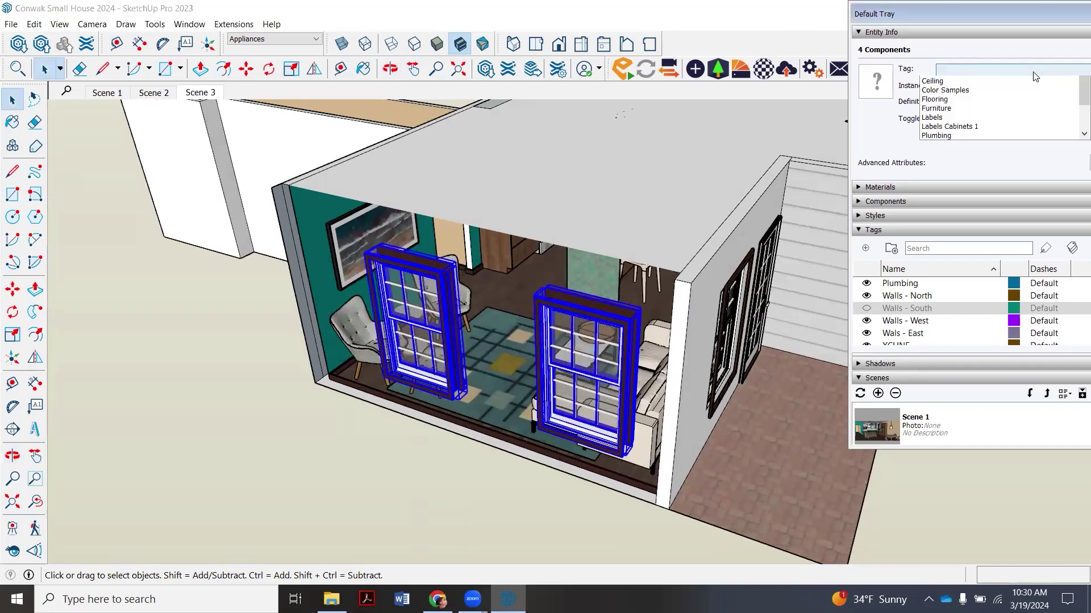
scroll(1031, 118, down, 2)
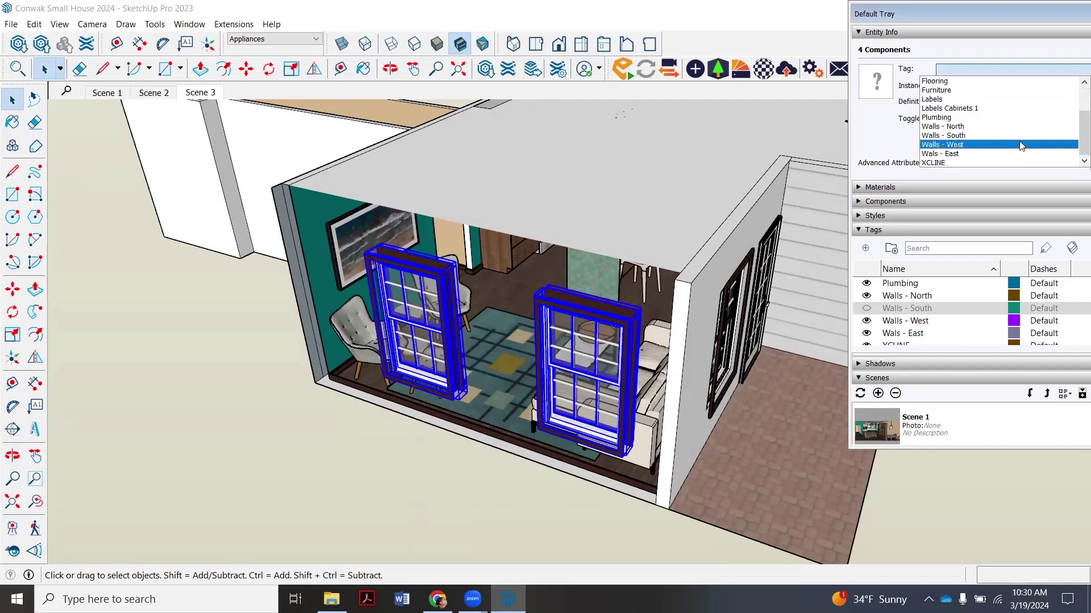
click(1011, 135)
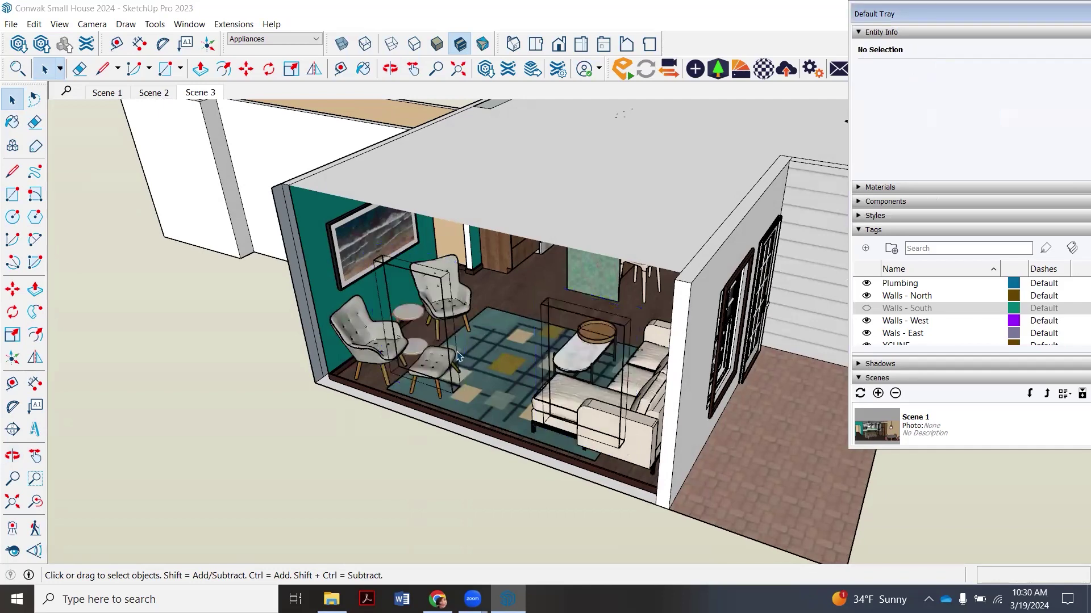
Step: Hide the Ceiling tag to open up the living room from above
scroll(459, 357, up, 2)
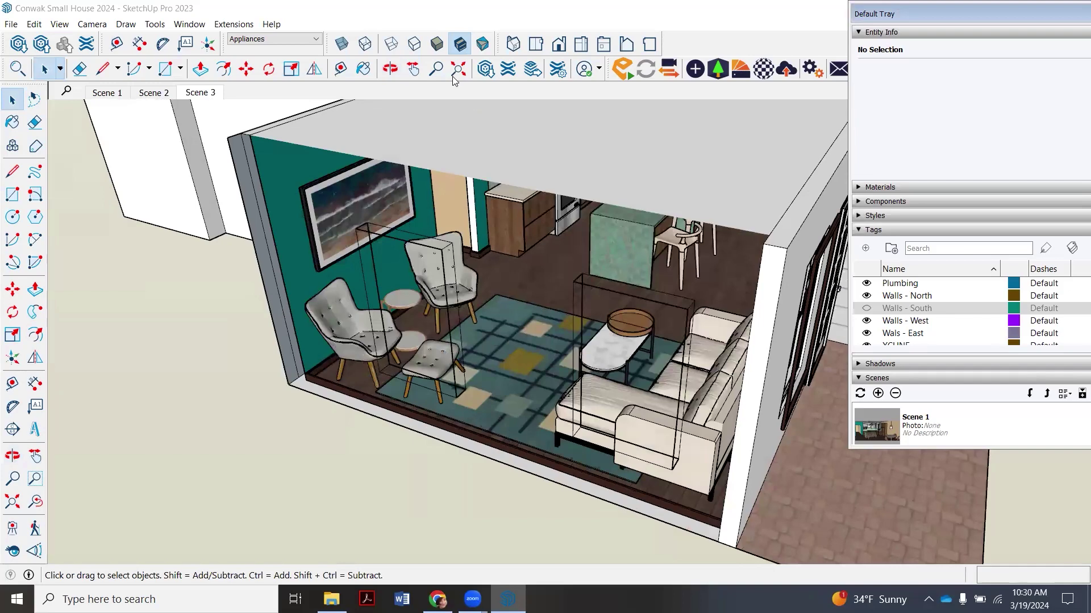
click(388, 70)
drag(405, 281, 835, 302)
scroll(938, 310, up, 5)
click(866, 283)
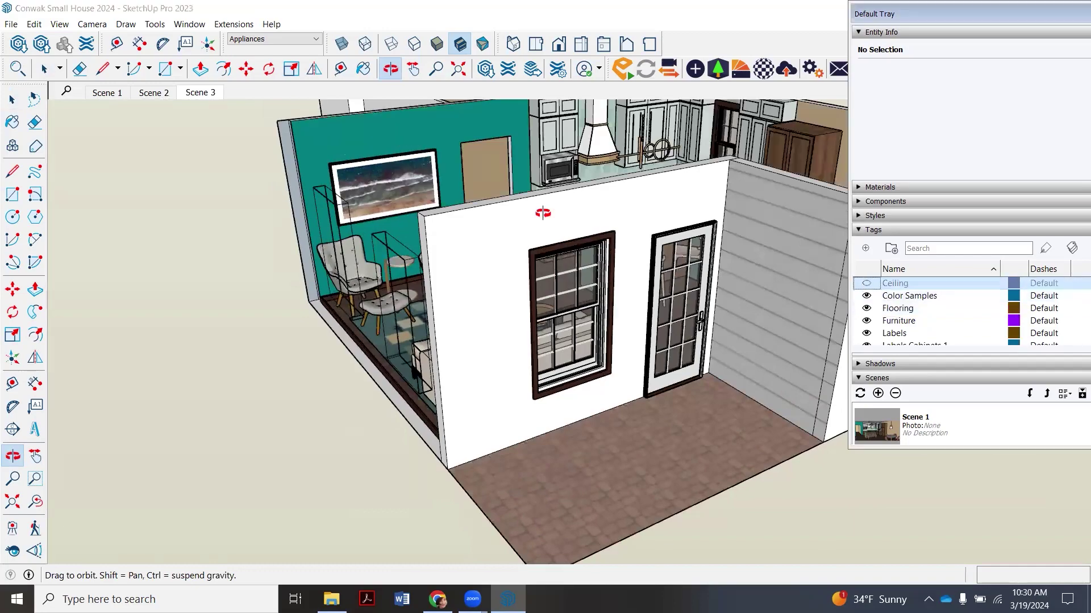
Step: Assign the 11 stray edges of the south window opening nearer the armchairs to the Walls - South tag
drag(297, 318, 658, 180)
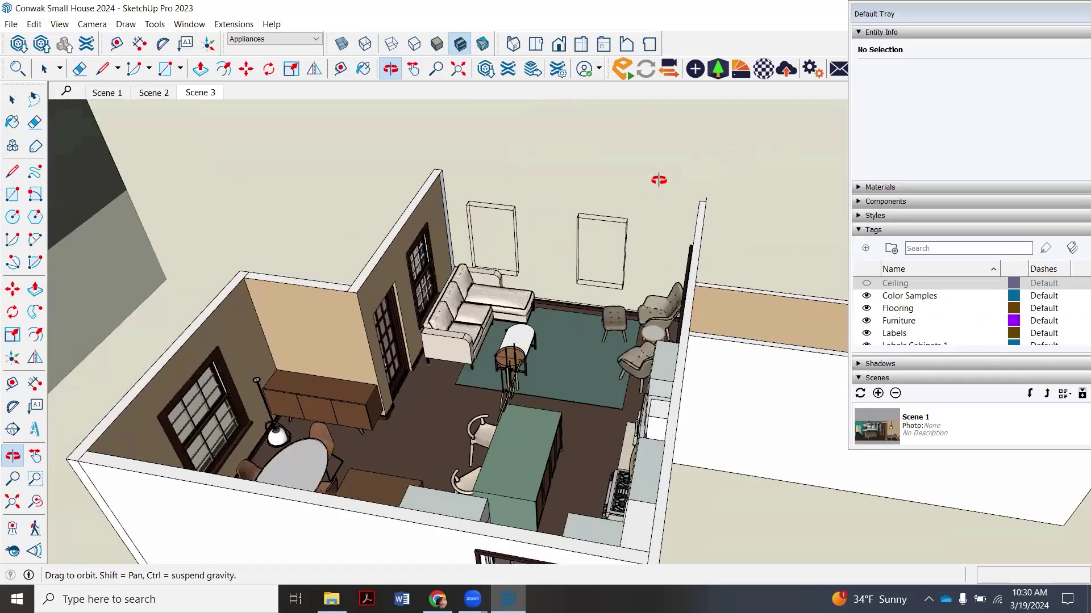
scroll(659, 180, up, 5)
drag(550, 290, 440, 272)
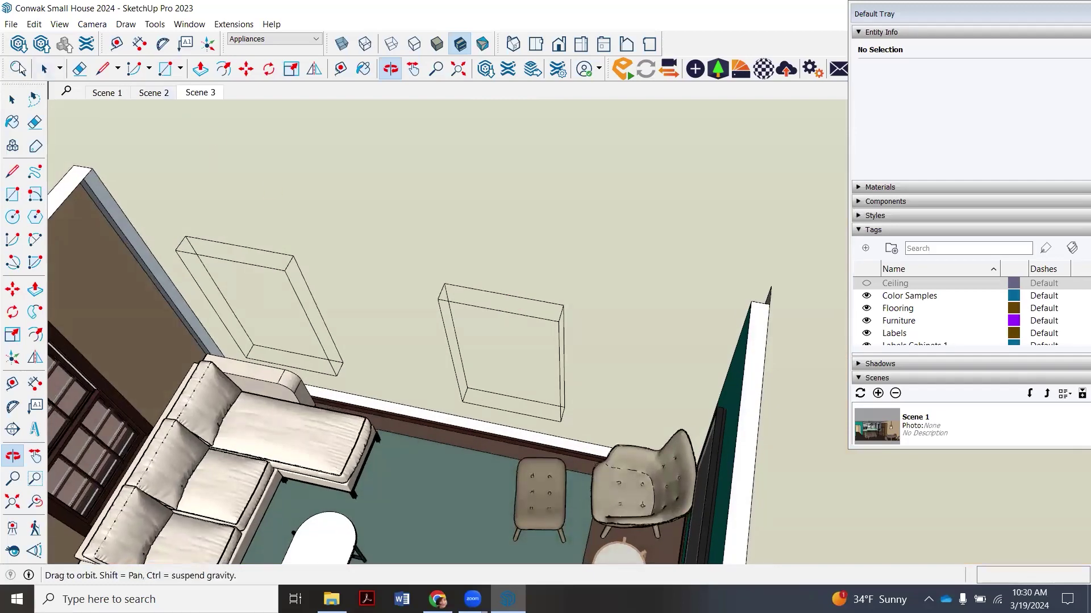
click(13, 99)
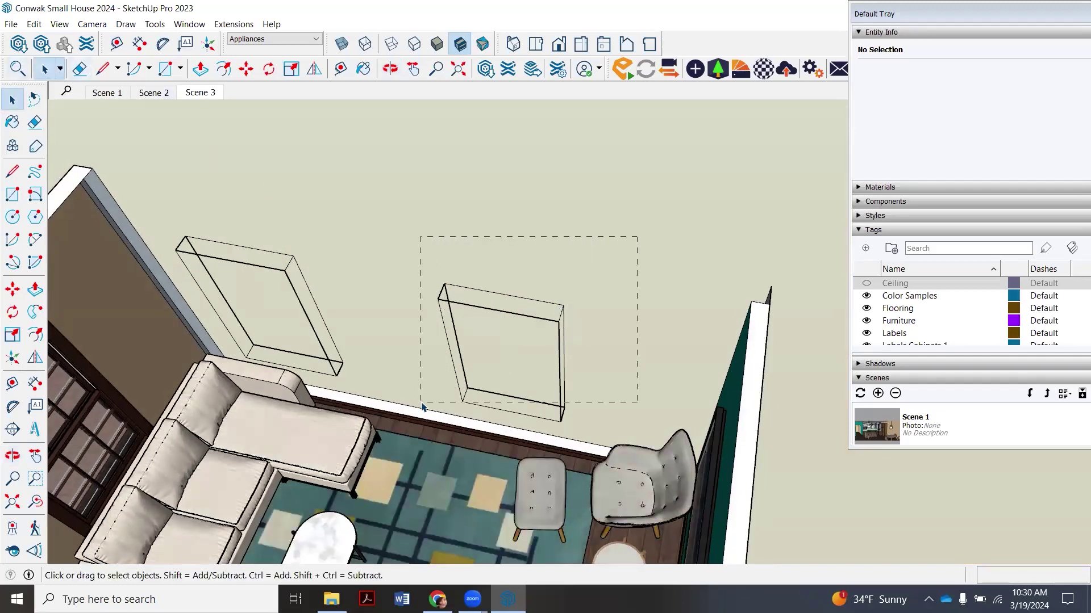
drag(439, 410, 440, 409)
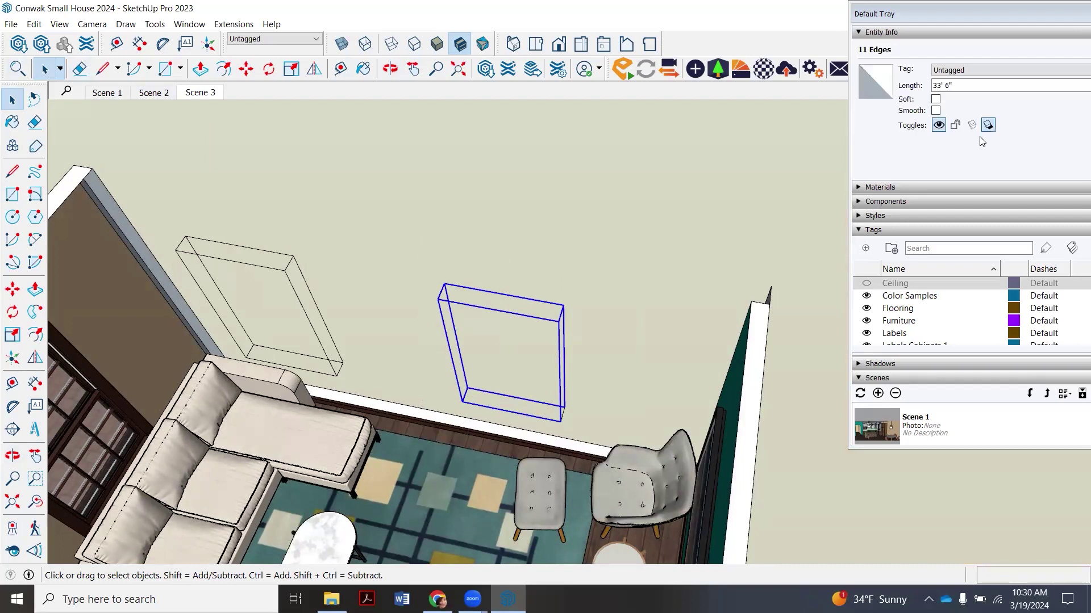
click(986, 71)
scroll(987, 134, down, 2)
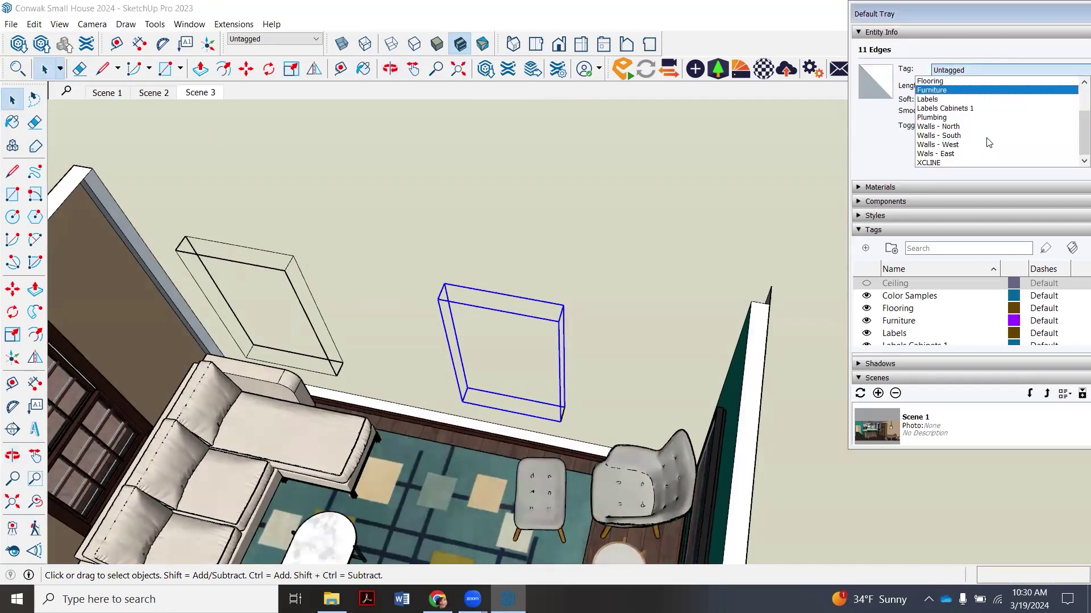
click(985, 146)
Step: Assign the leftover edge of that opening and nine edges of the window outline by the sofa to the Walls - South tag
click(578, 341)
drag(567, 382, 544, 421)
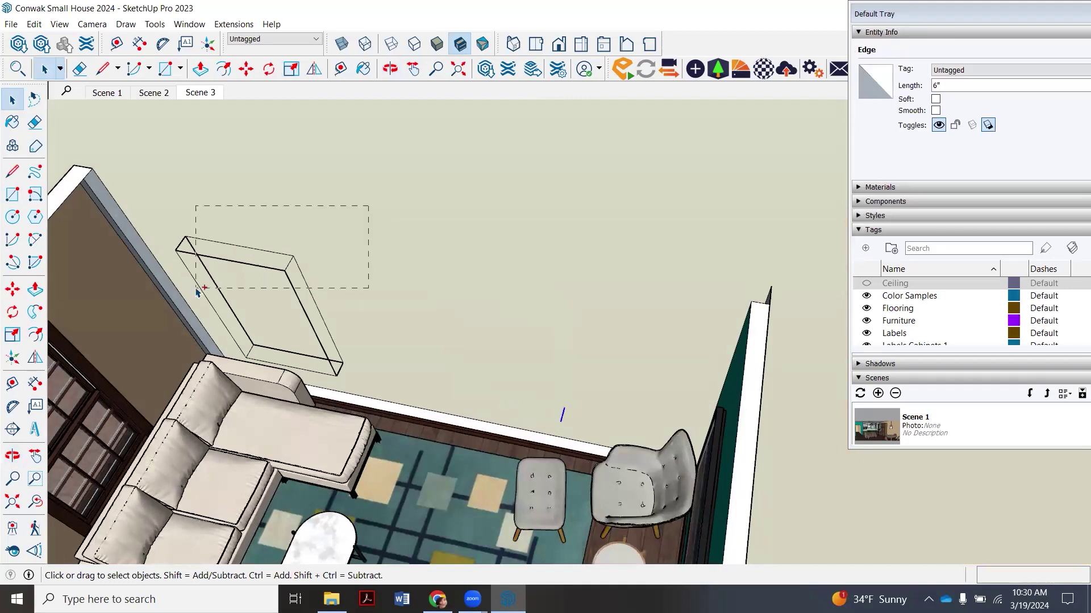
drag(300, 276, 296, 273)
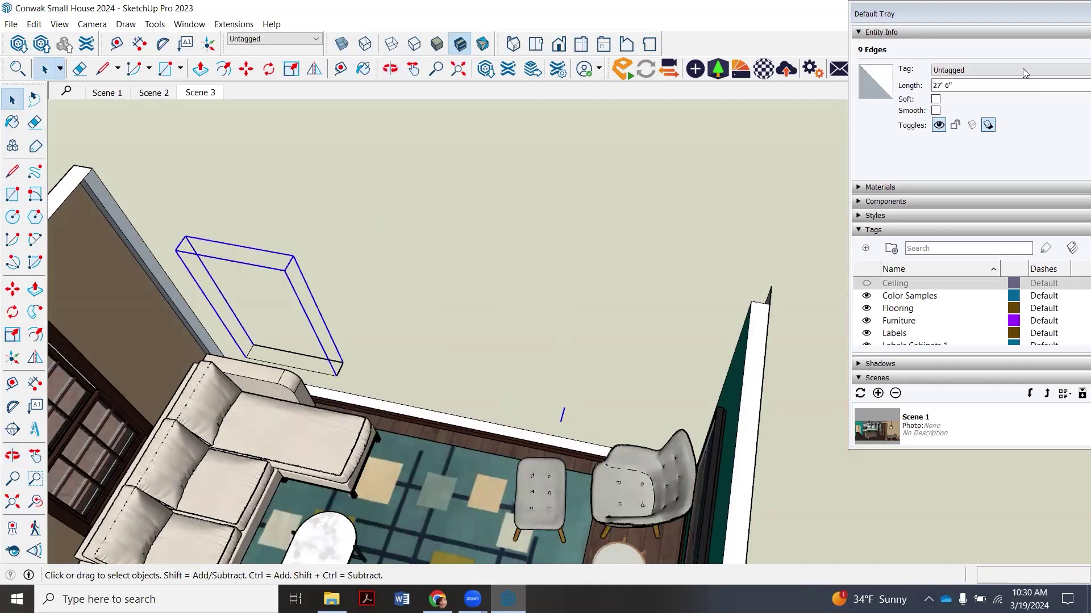
click(1023, 68)
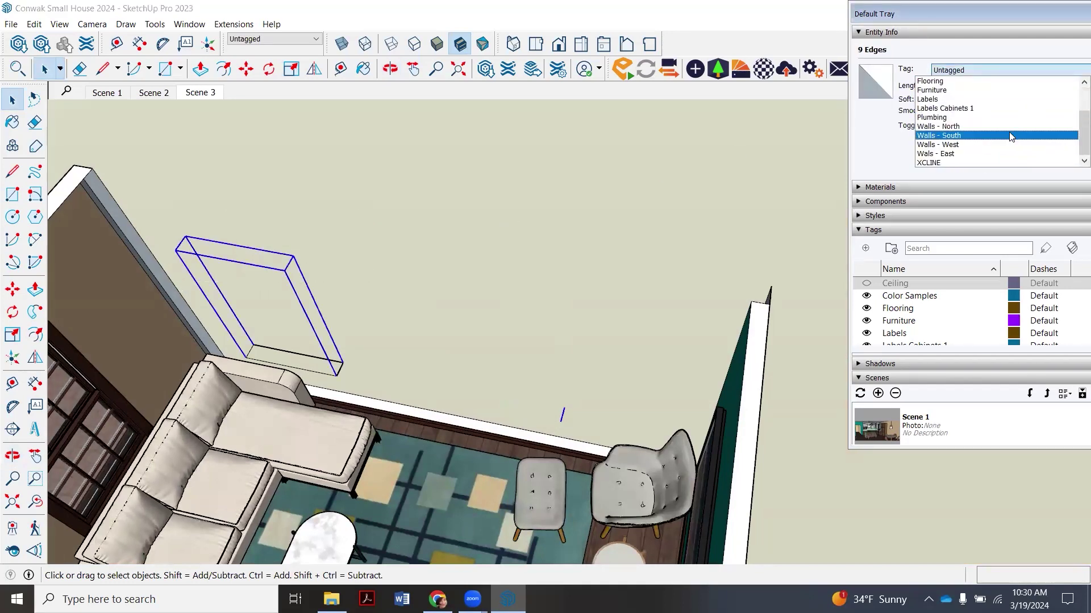
click(1011, 140)
Step: Assign the four remaining stray edges behind the sofa to the Walls - South tag
click(386, 337)
scroll(386, 338, up, 5)
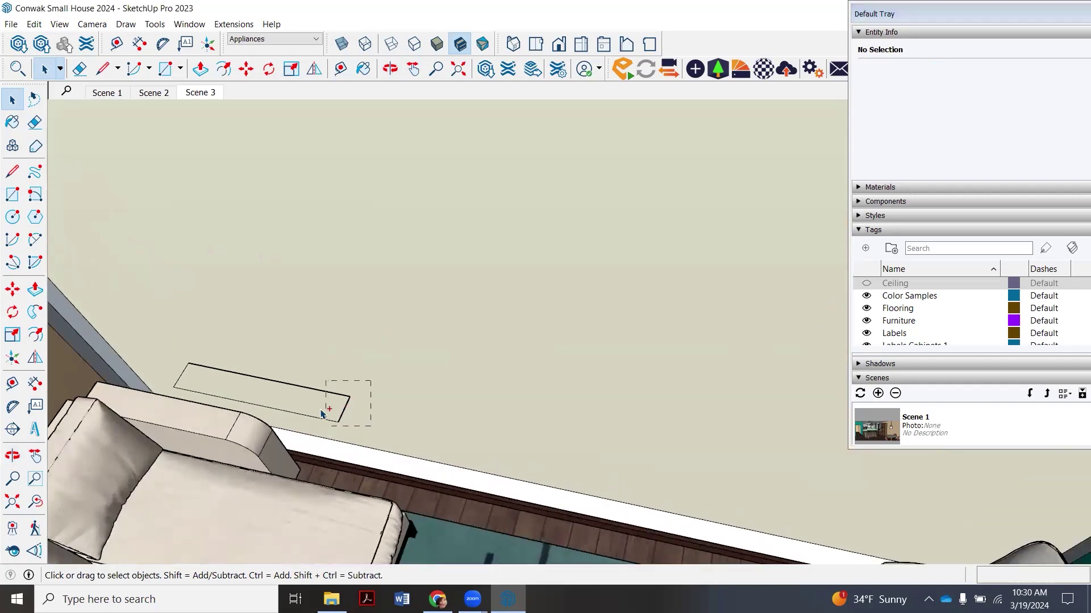
drag(322, 414, 226, 384)
shift+click(182, 383)
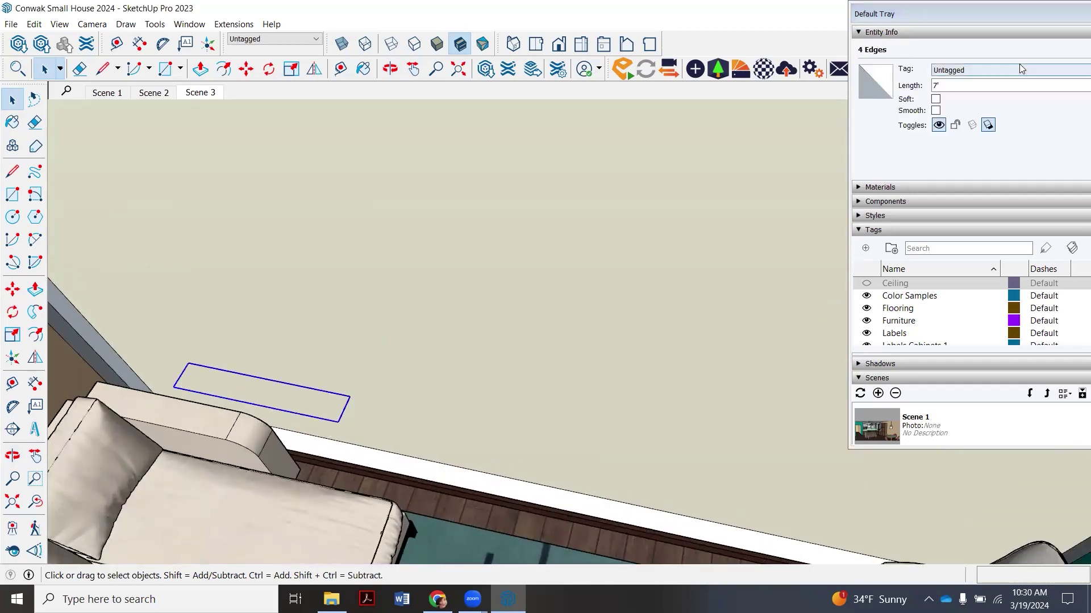
click(1028, 71)
scroll(1020, 114, down, 3)
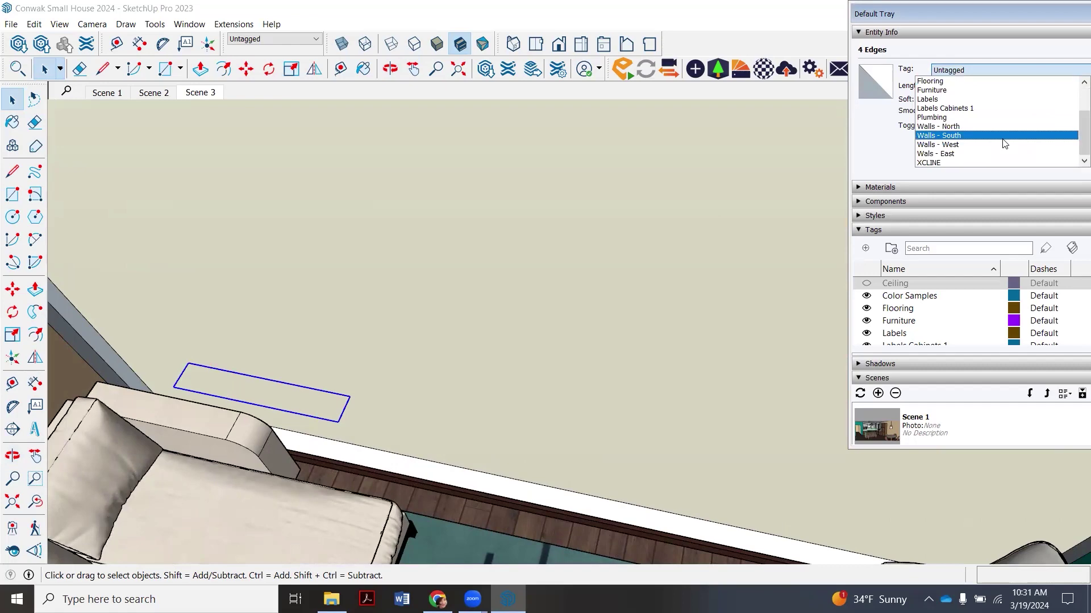
click(1003, 141)
scroll(567, 262, down, 3)
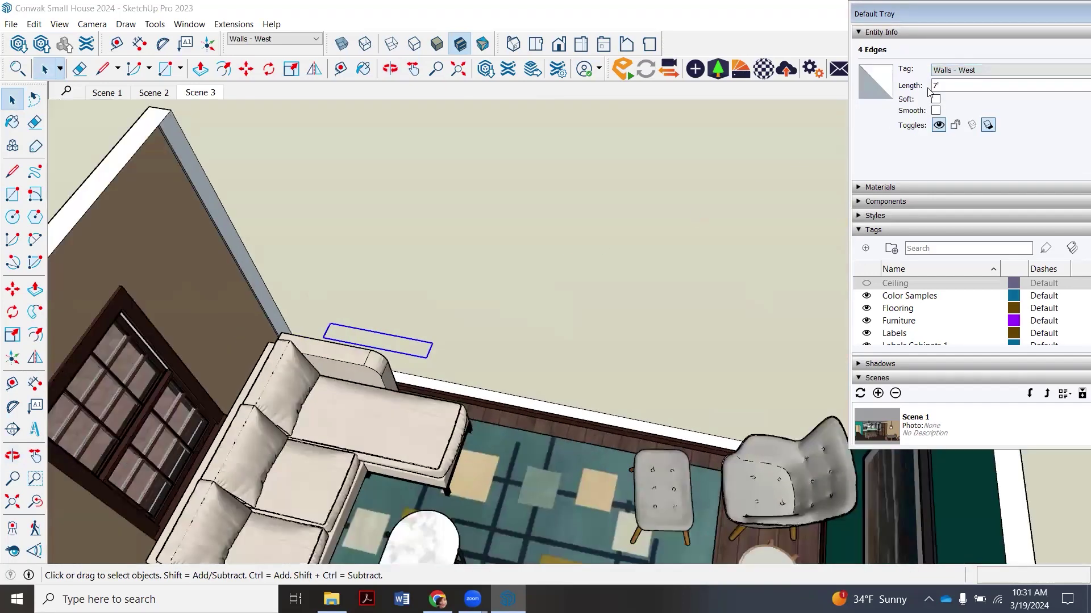
click(968, 70)
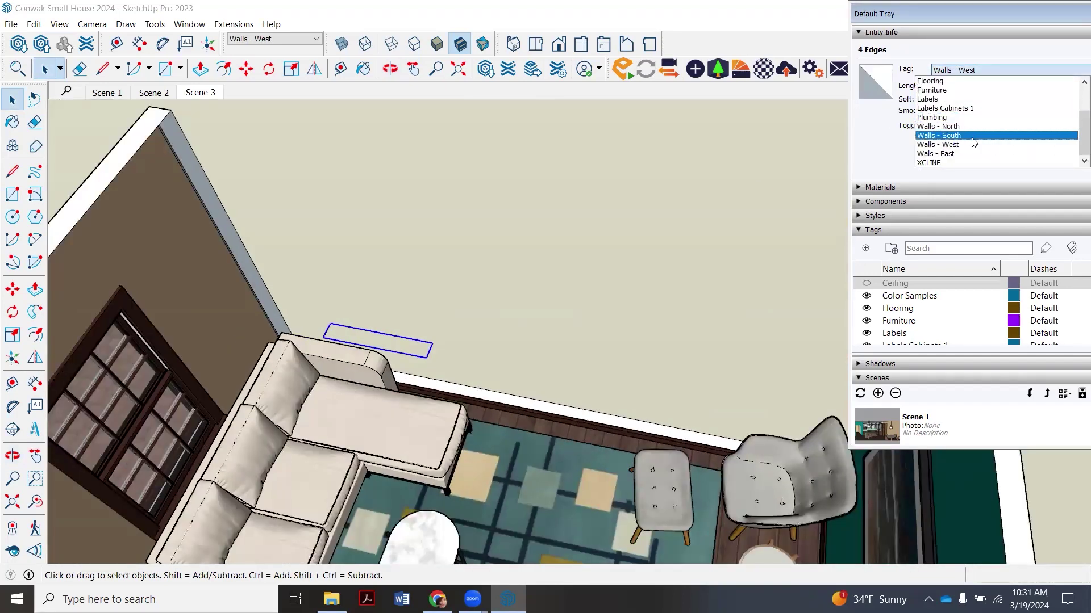
click(972, 138)
click(479, 219)
Step: Inspect the living room baseboard component and clear the selection
scroll(545, 329, down, 3)
scroll(529, 349, up, 2)
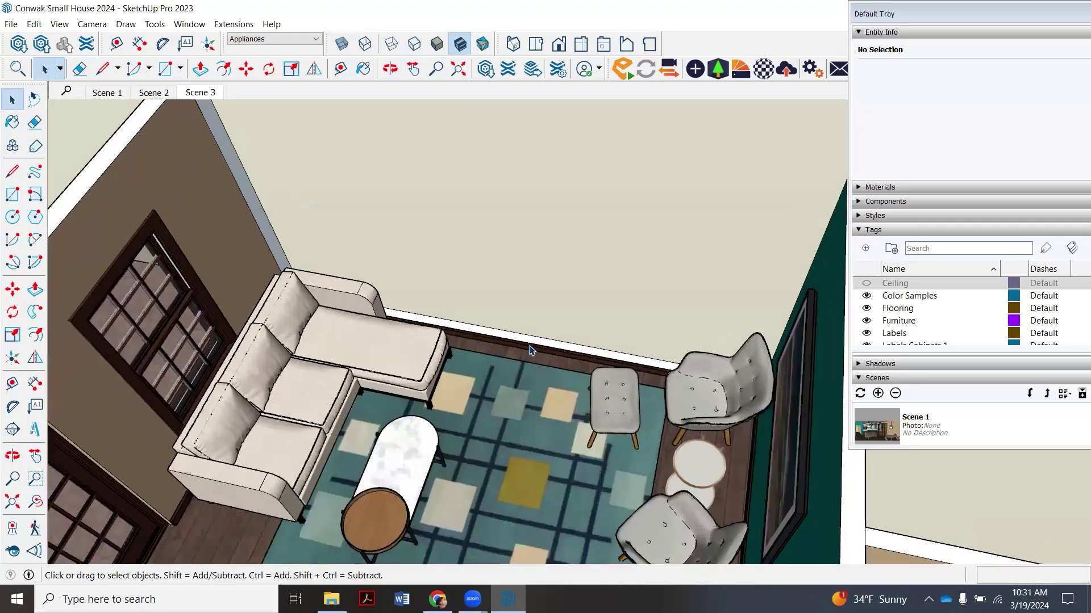
click(529, 349)
scroll(529, 349, down, 3)
scroll(261, 430, up, 2)
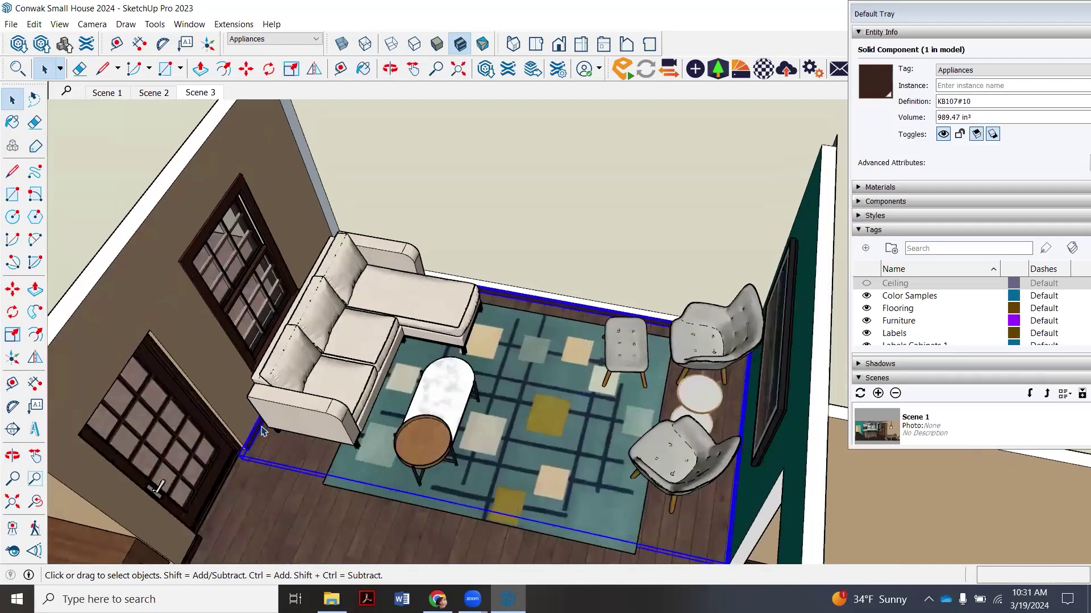
click(684, 248)
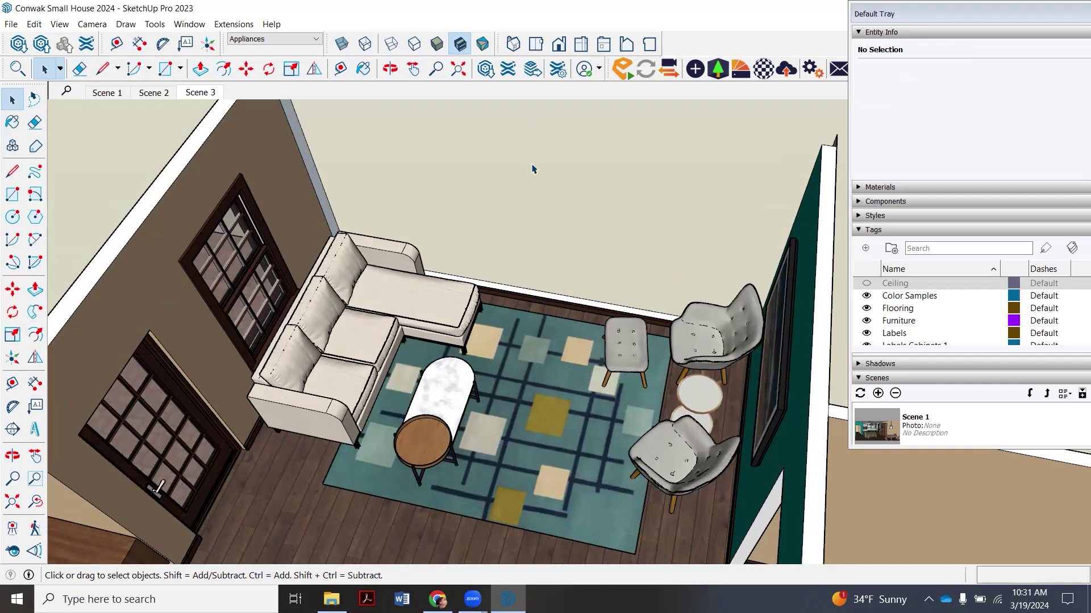
Step: Frame an interior view from the open south side, with armchairs, artwork, sofa, island and kitchen in view
click(390, 68)
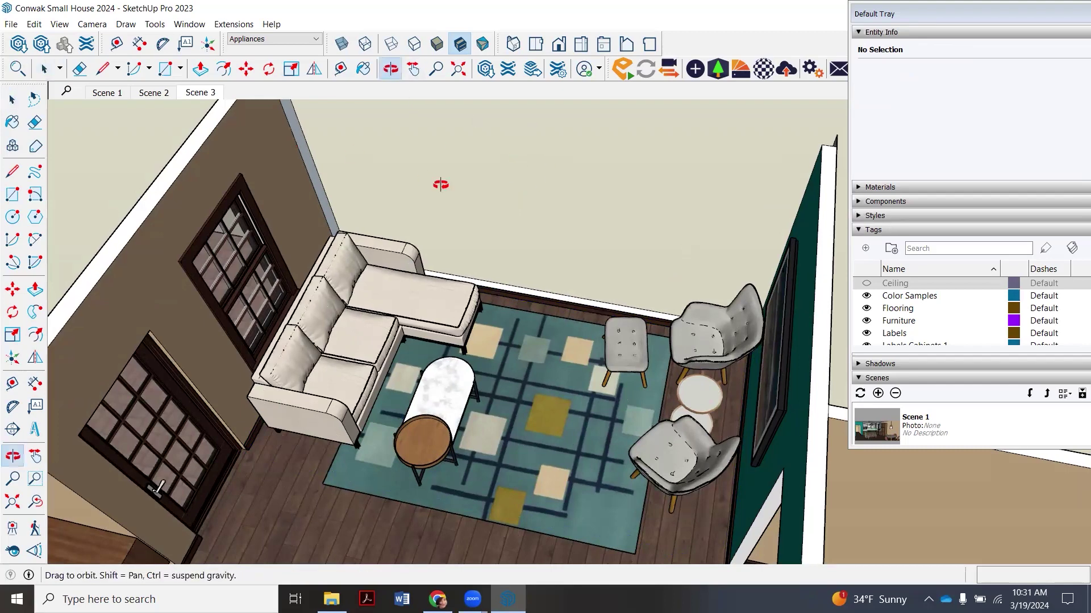
drag(441, 182, 637, 425)
scroll(522, 349, up, 5)
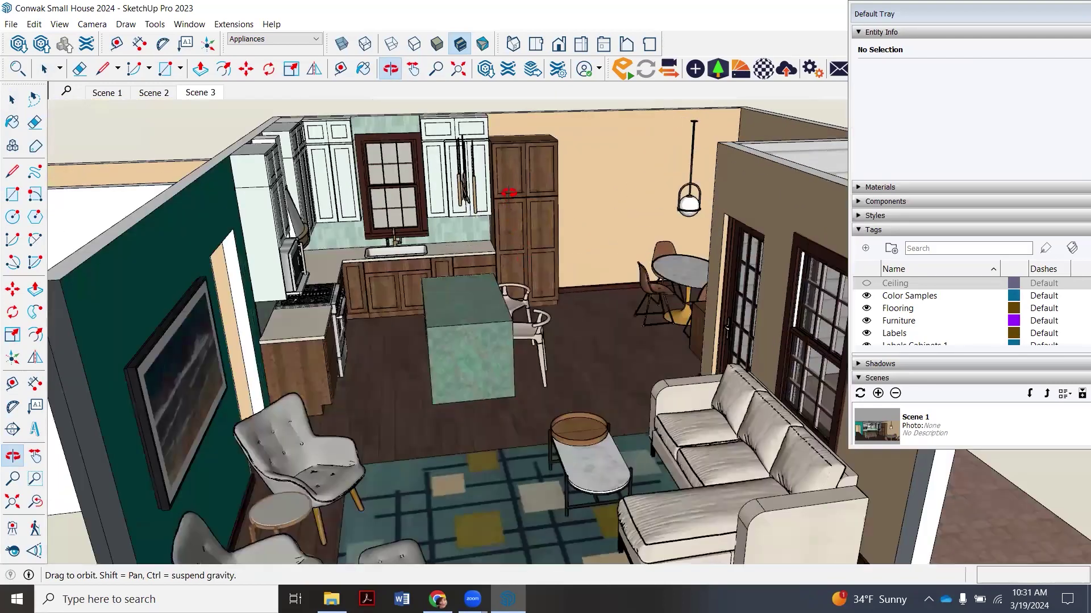
mouse_move(509, 193)
mouse_down()
mouse_move(496, 196)
mouse_move(512, 213)
mouse_up()
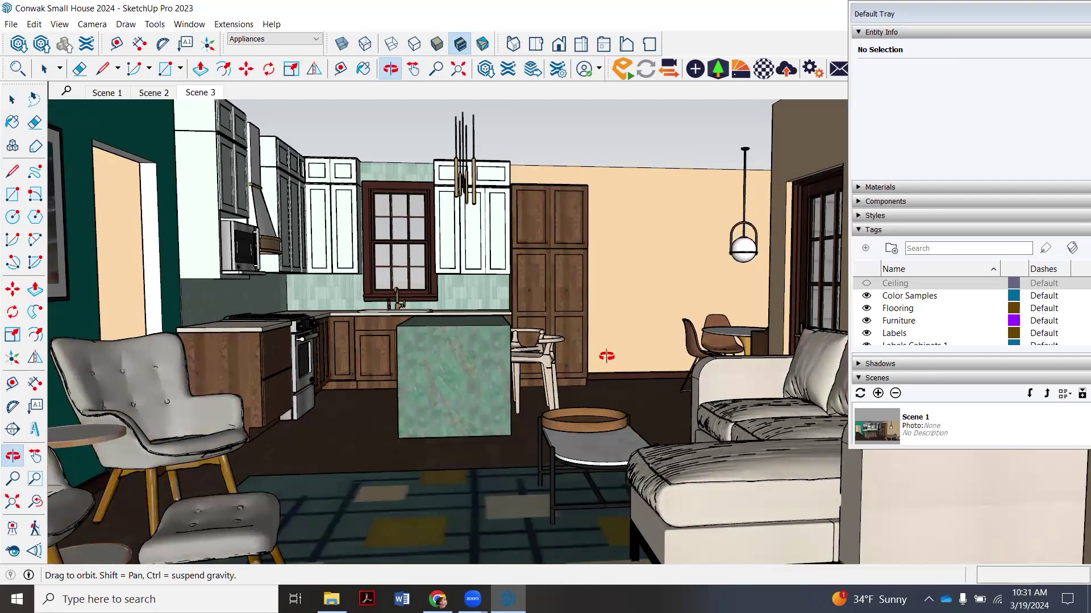
drag(463, 303, 439, 97)
key(h)
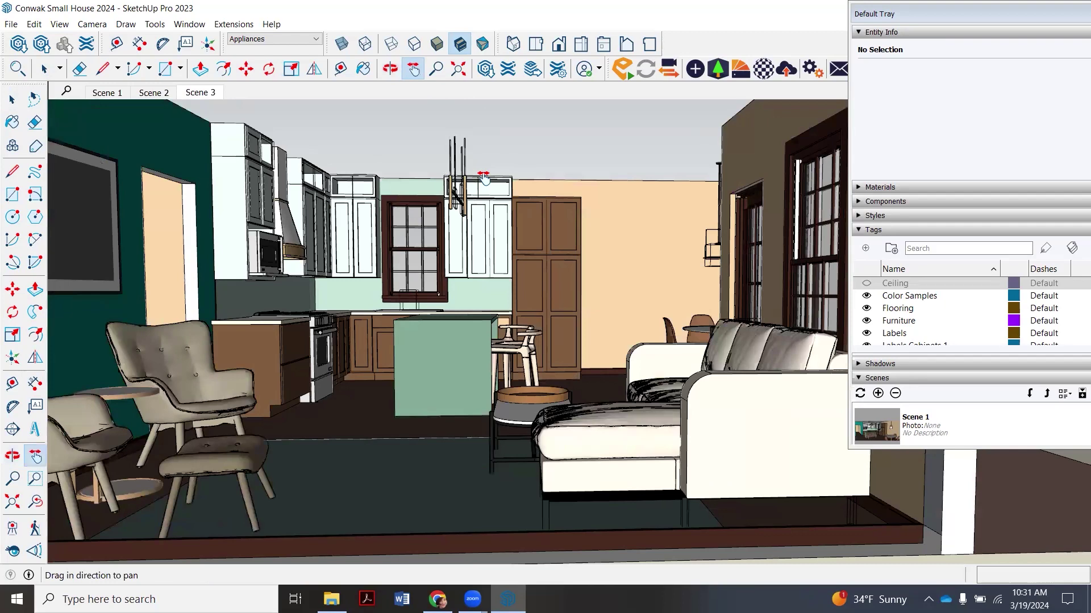
drag(483, 184, 532, 188)
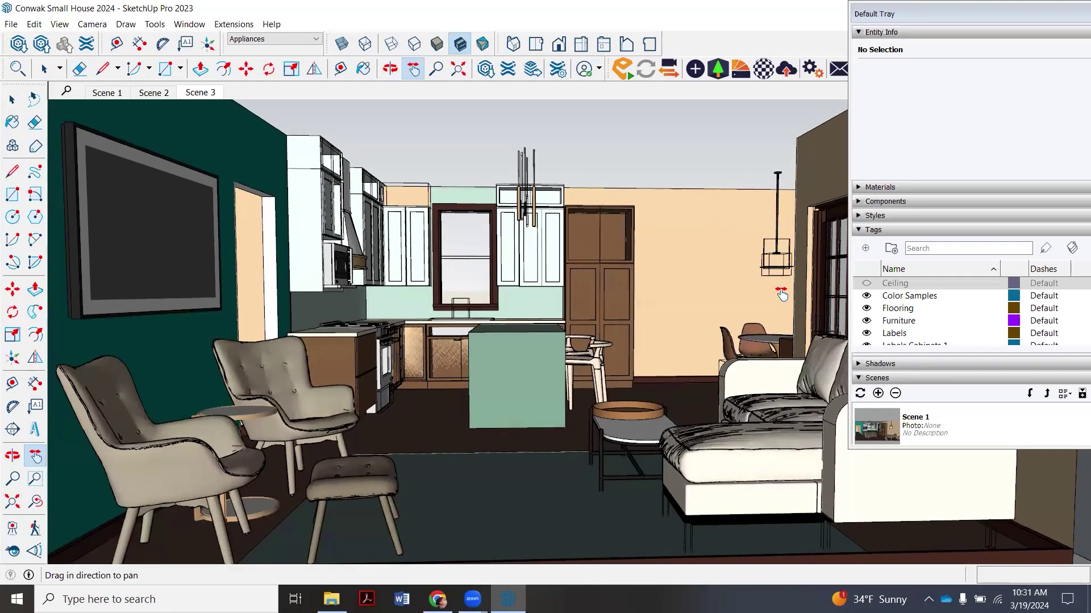
Step: Show the Ceiling tag again and save the view as a new scene after Scene 3
scroll(875, 317, up, 1)
click(866, 320)
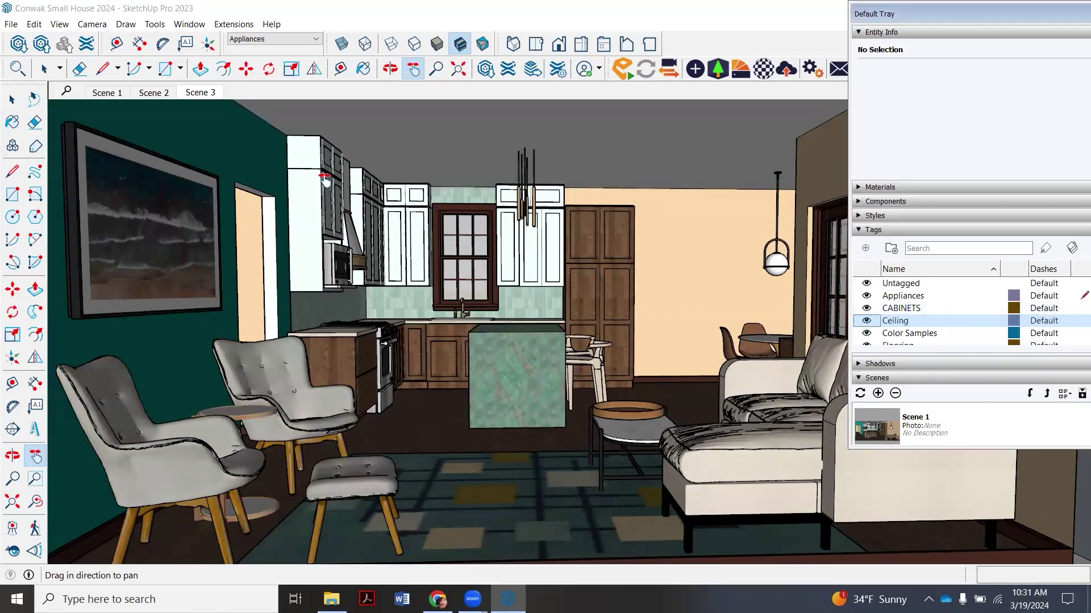
right_click(198, 95)
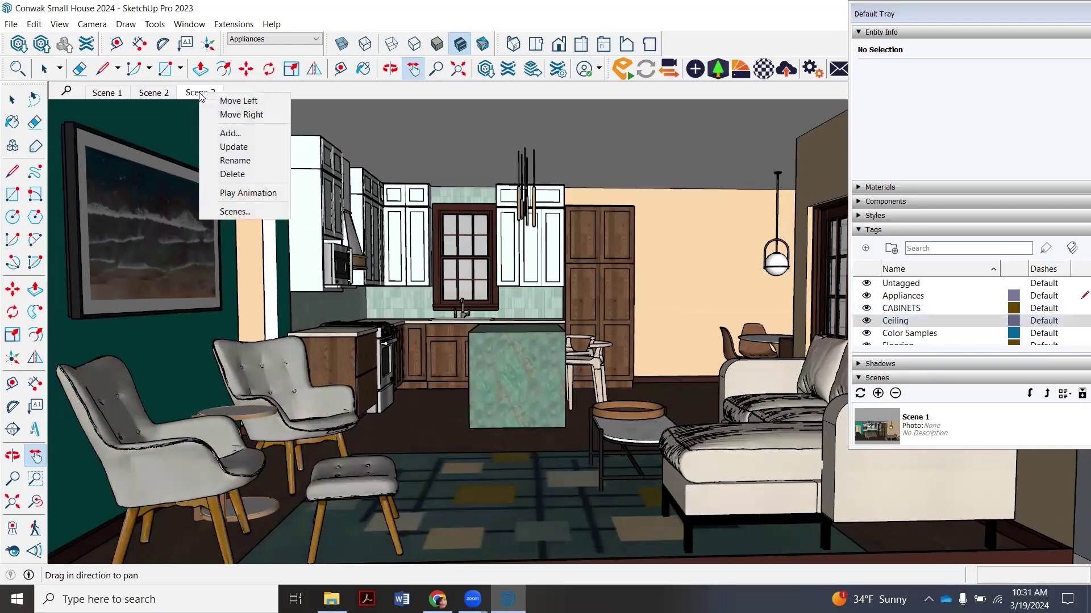
click(230, 138)
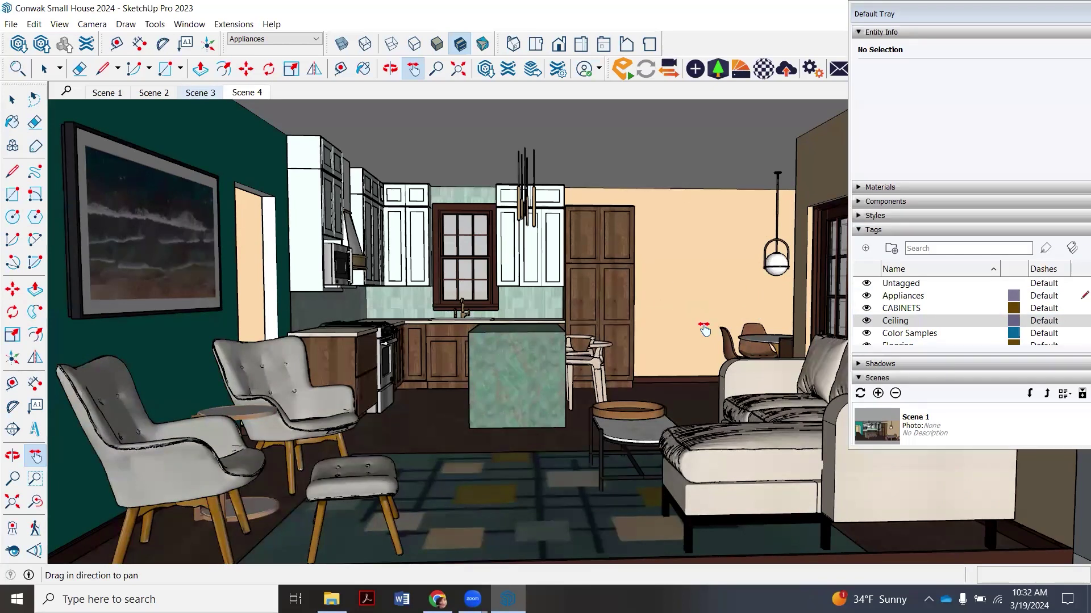
Step: Move the floating Default Tray clear of the toolbars and more of the model view
click(919, 19)
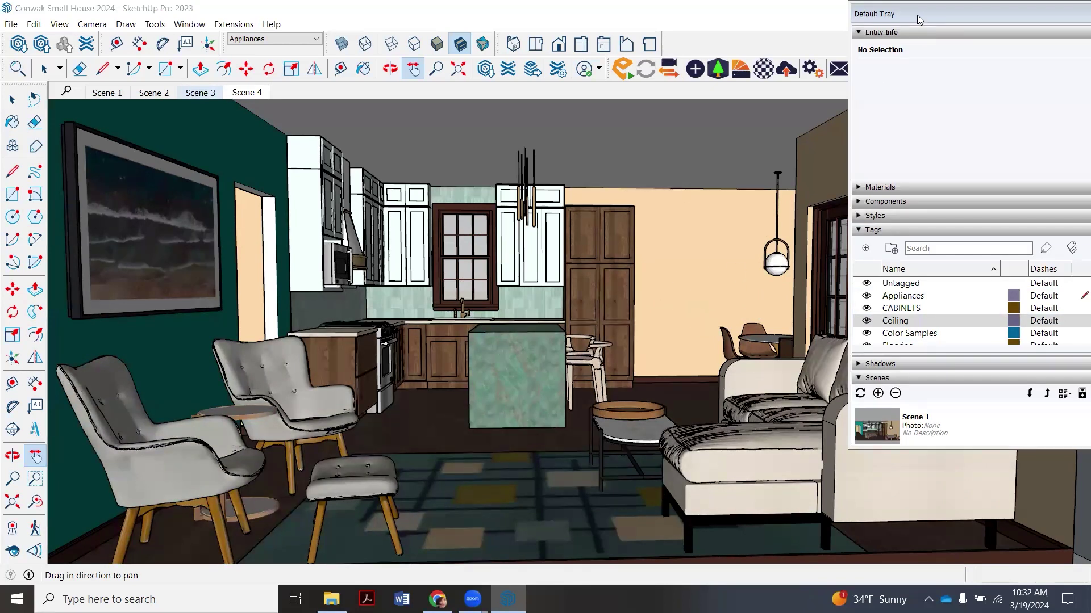
drag(919, 19, 976, 113)
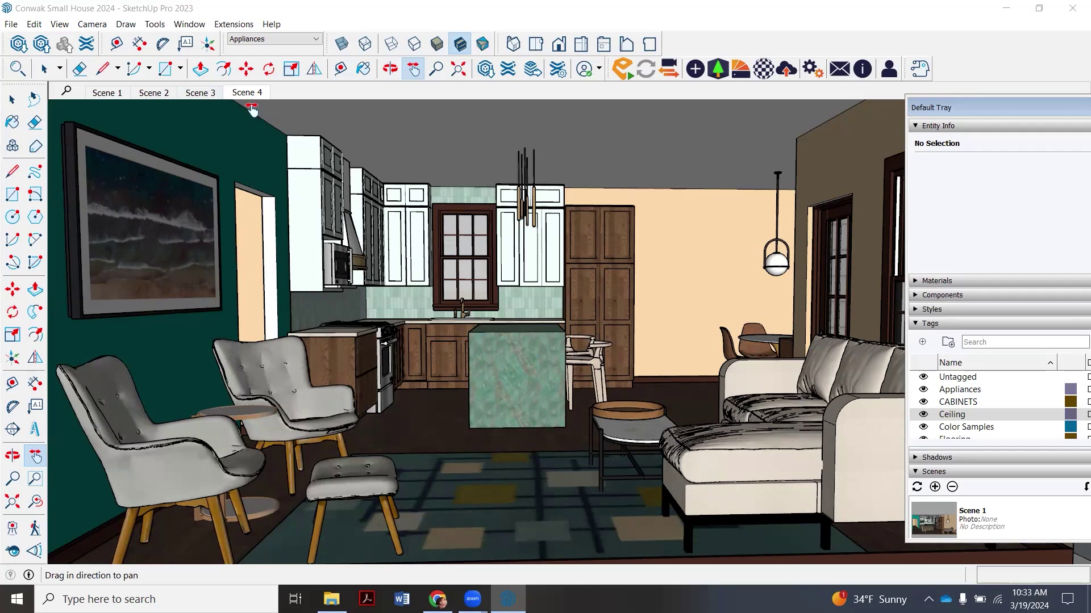
Step: Review the saved views of Scene 1 and Scene 2
click(44, 69)
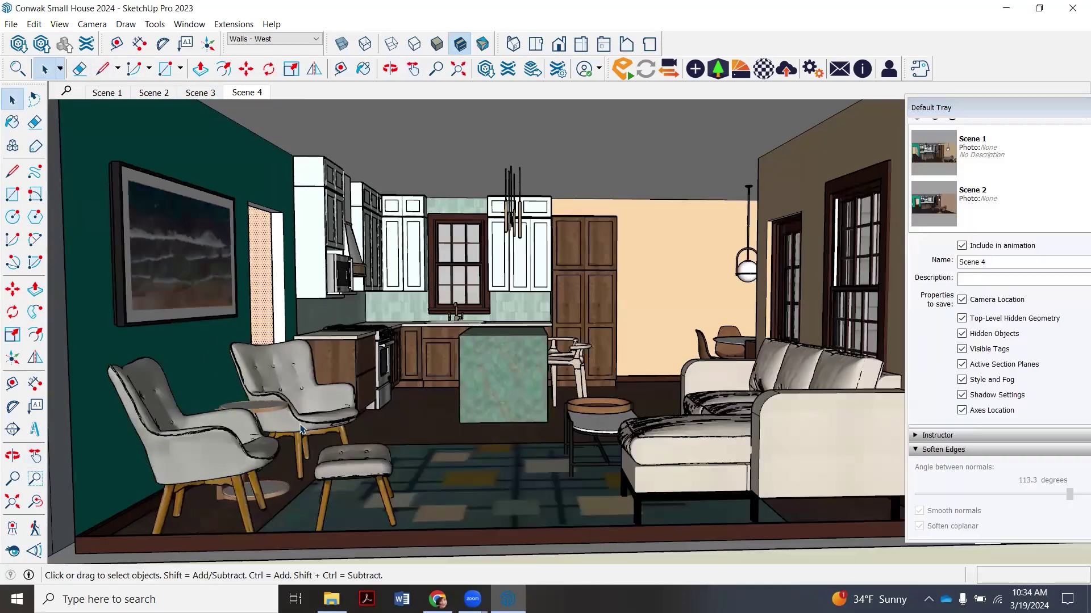
click(106, 94)
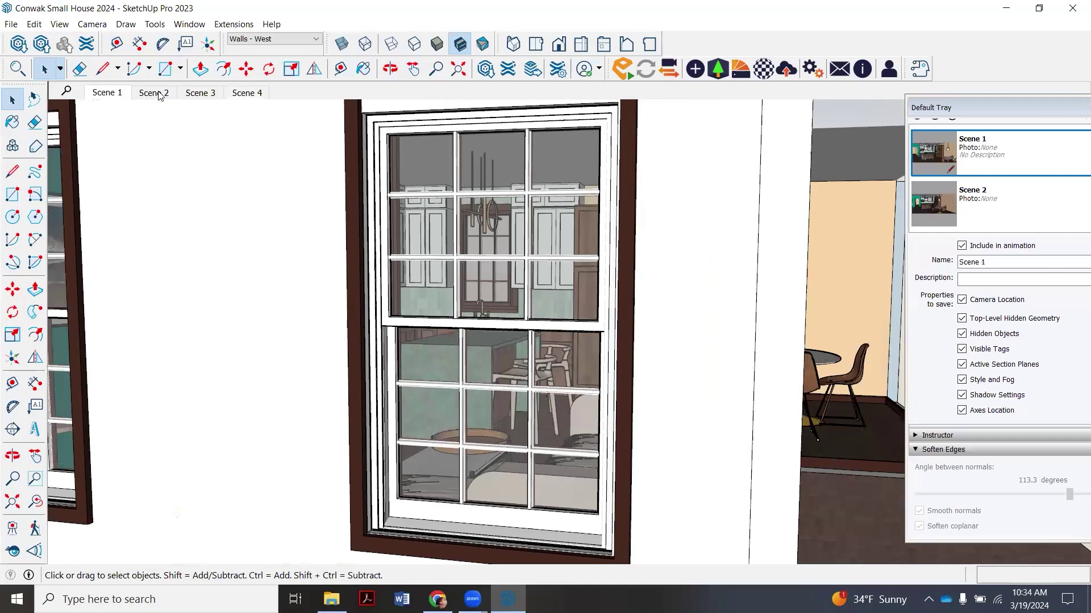
click(153, 93)
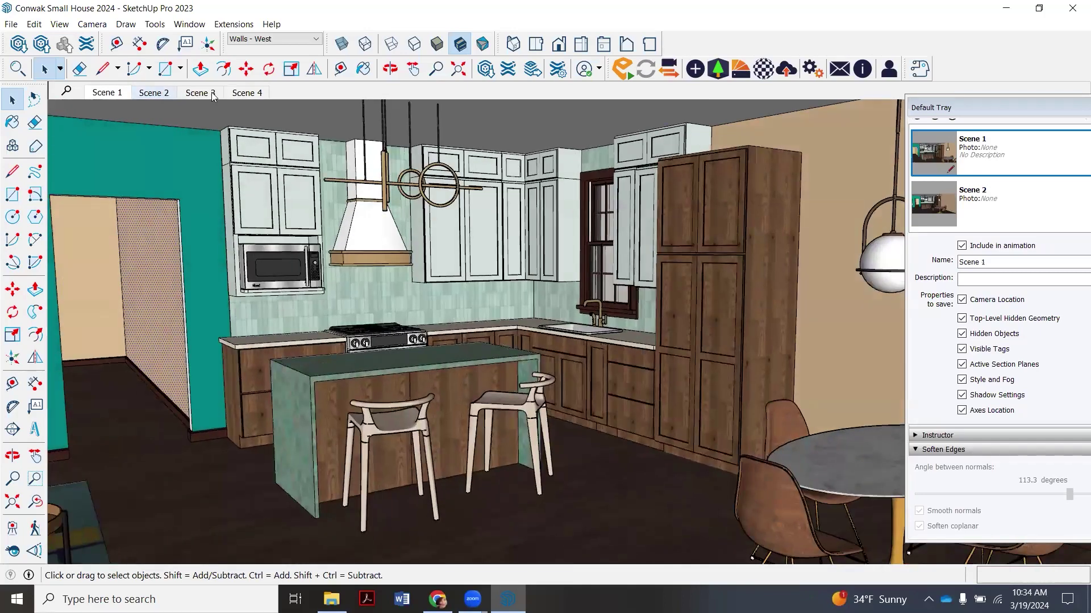